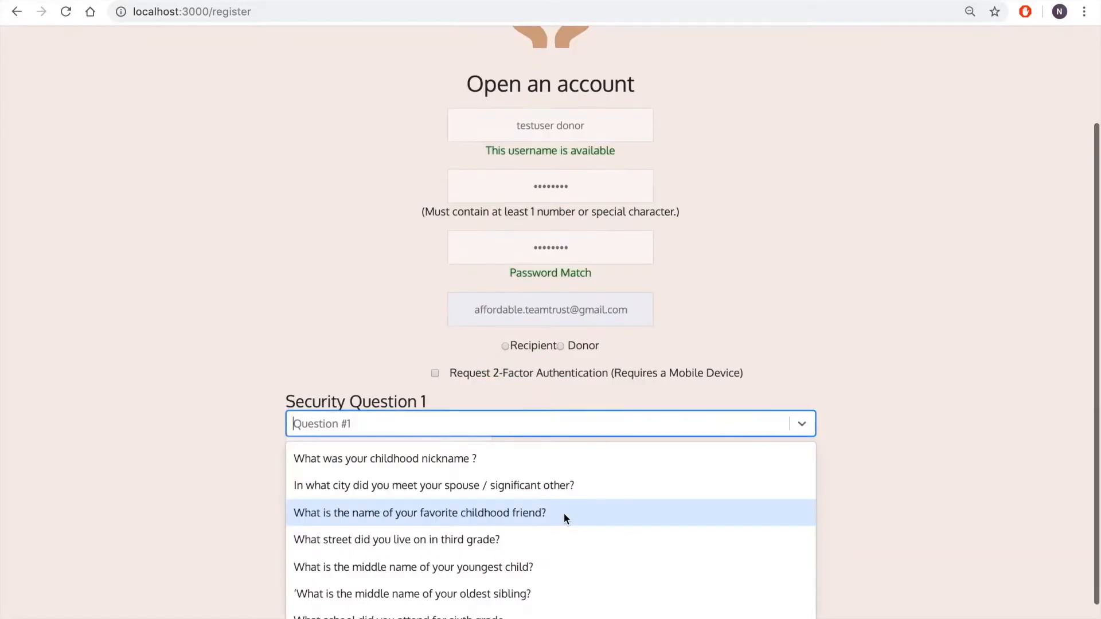
pyautogui.click(563, 519)
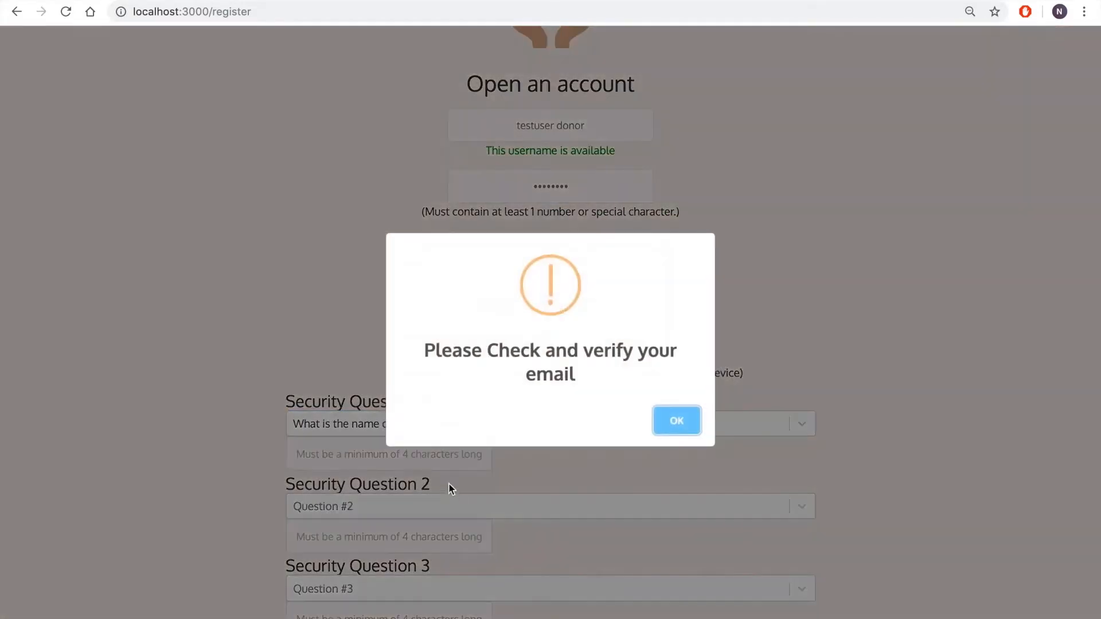
# Answer the security questions: childhood friend "testfriend", city where the spouse was met "testcity", and oldest sibling's middle name "testname"
pyautogui.click(677, 422)
pyautogui.click(469, 454)
pyautogui.write('testfriend')
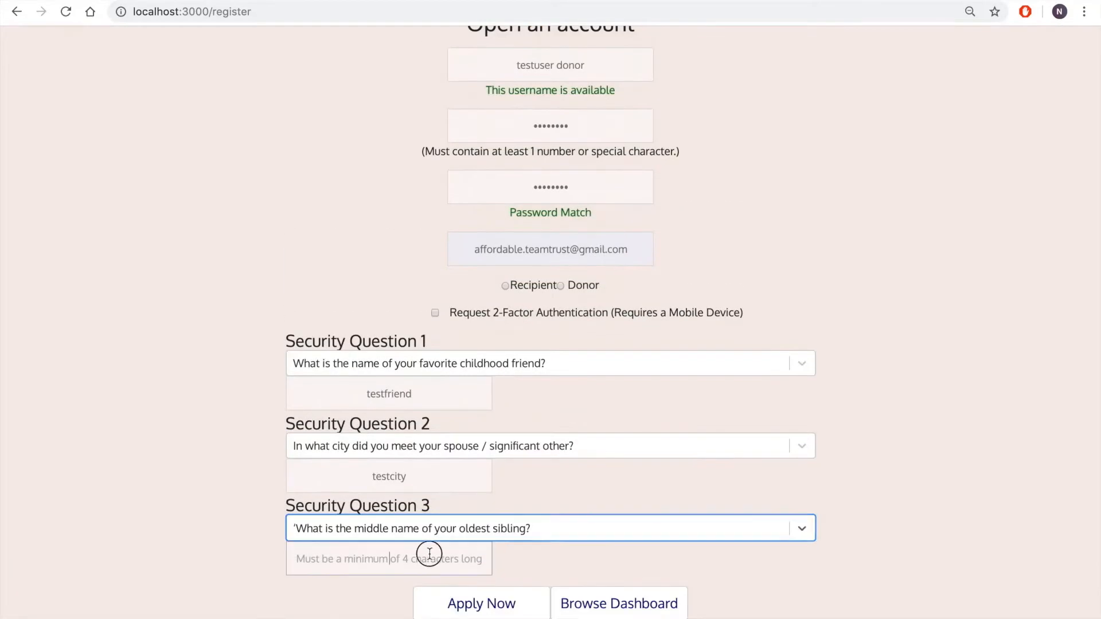
pyautogui.click(429, 554)
pyautogui.write('testname')
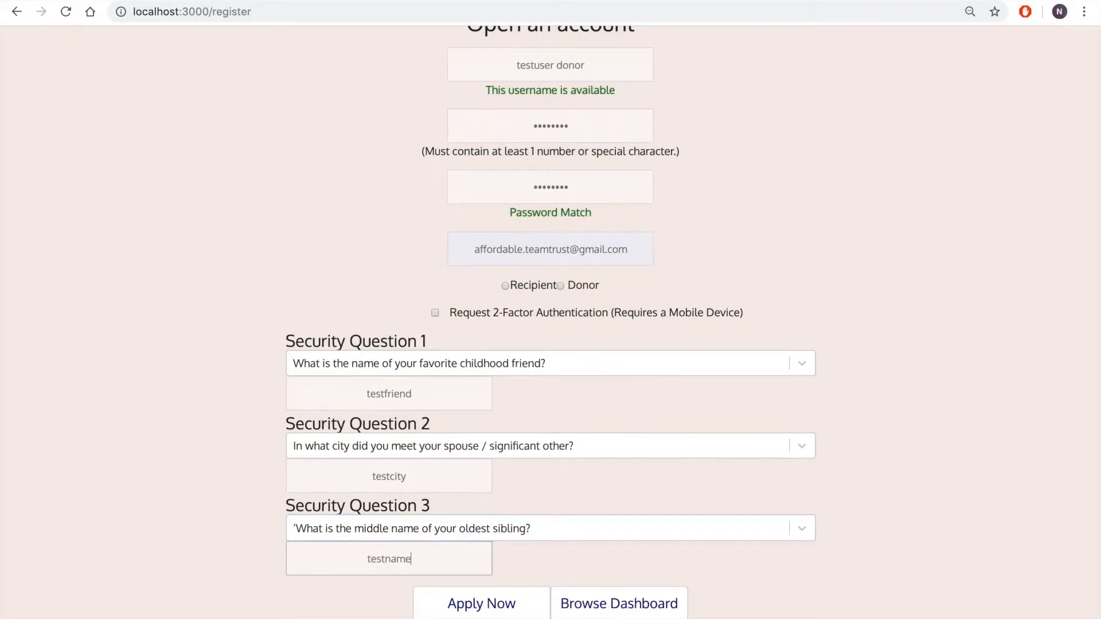
# Switch to the Gmail inbox, open the newest "Affordable:: Please Verify your Email" message and follow its verification link
pyautogui.scroll(3, 534, 394)
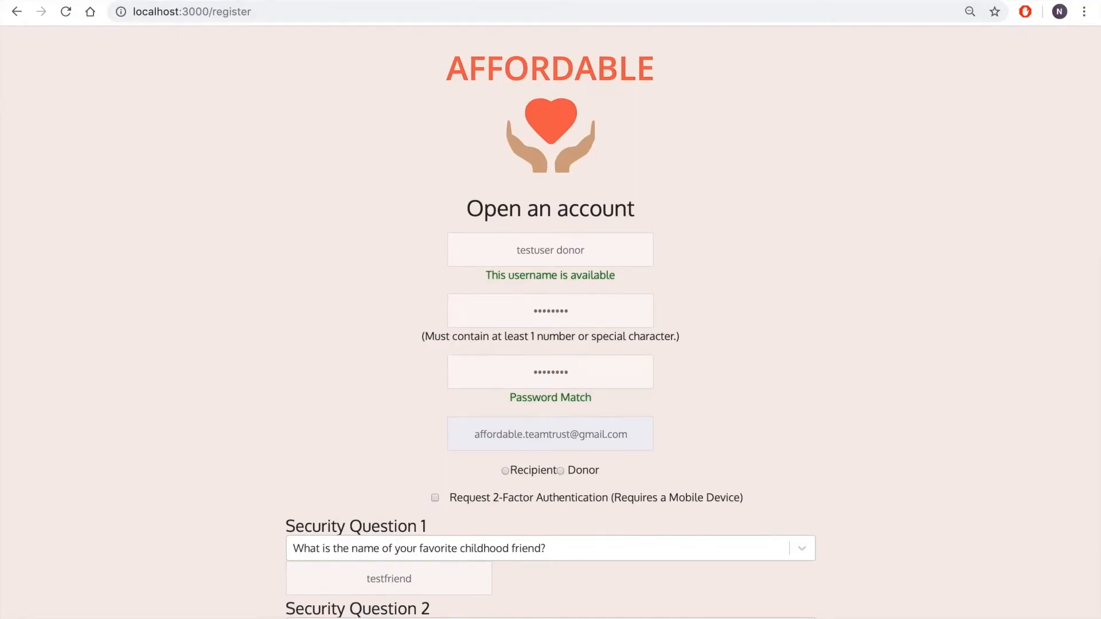
pyautogui.click(254, 1)
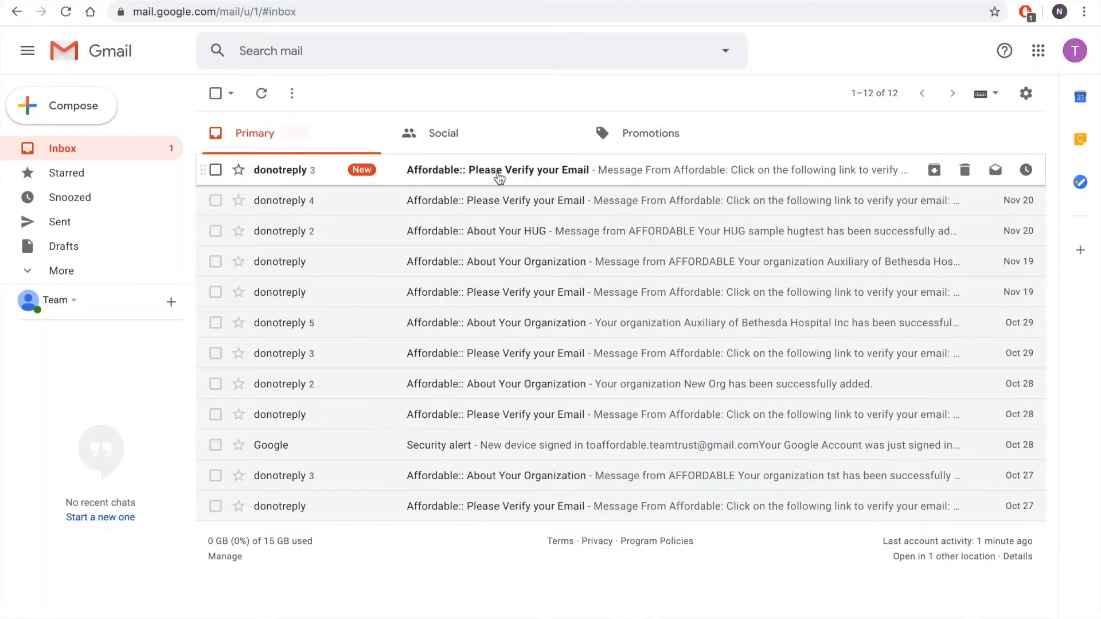
pyautogui.click(500, 172)
pyautogui.click(260, 334)
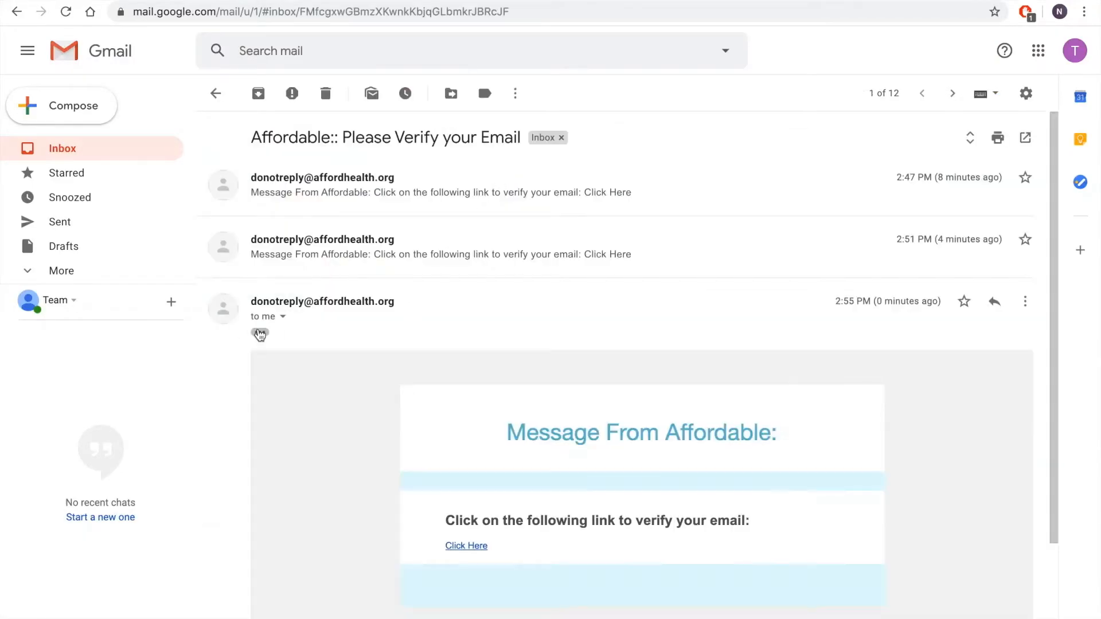
pyautogui.click(462, 546)
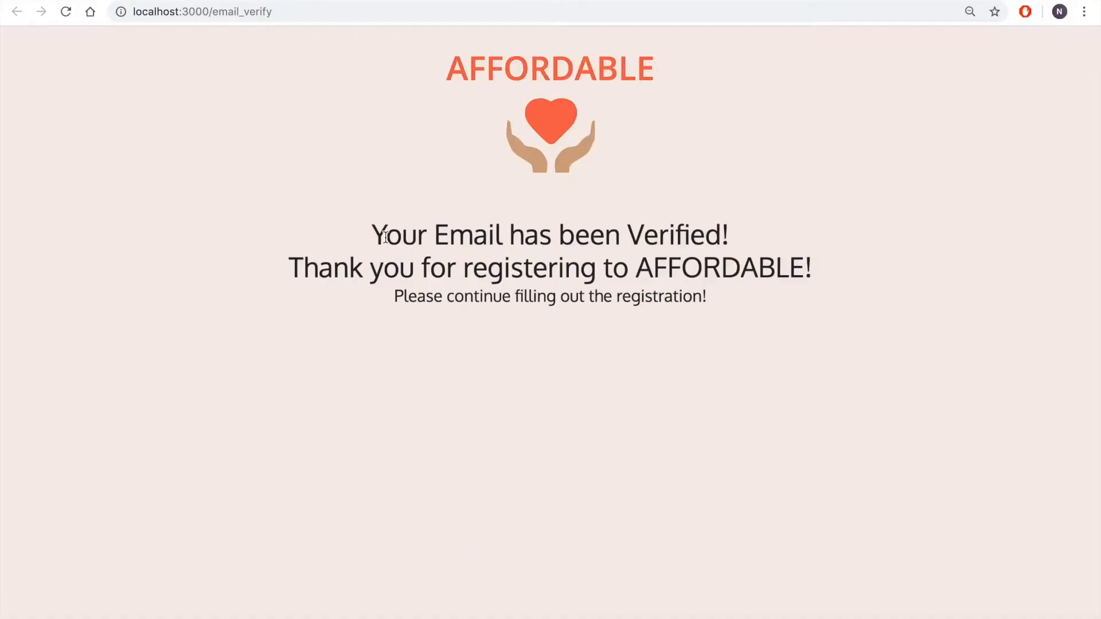
pyautogui.moveTo(293, 261); pyautogui.dragTo(836, 296)
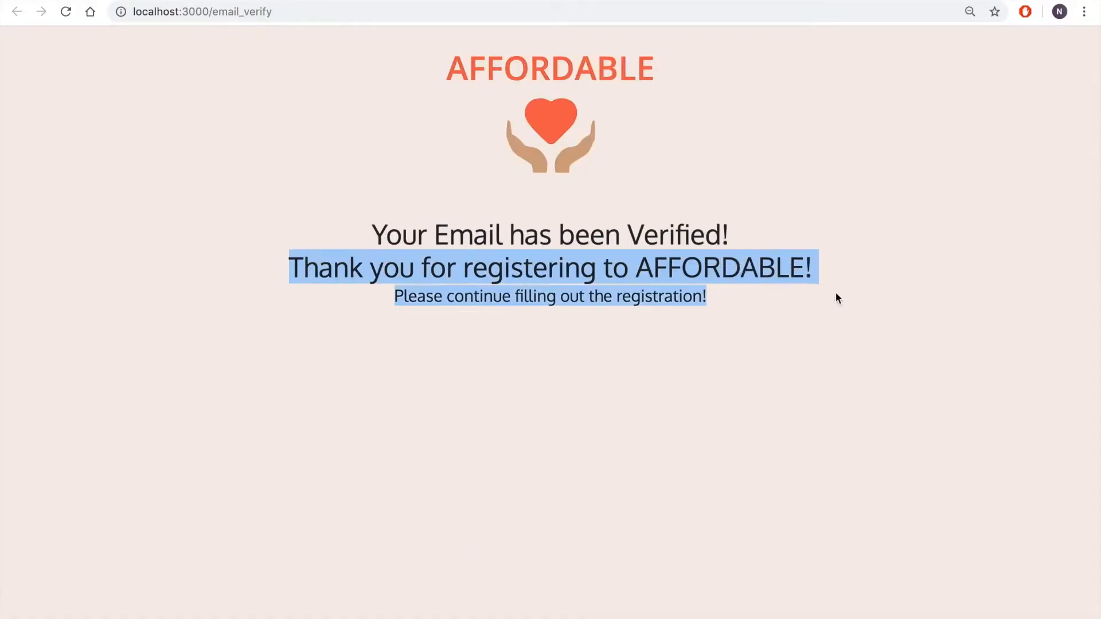
pyautogui.click(278, 177)
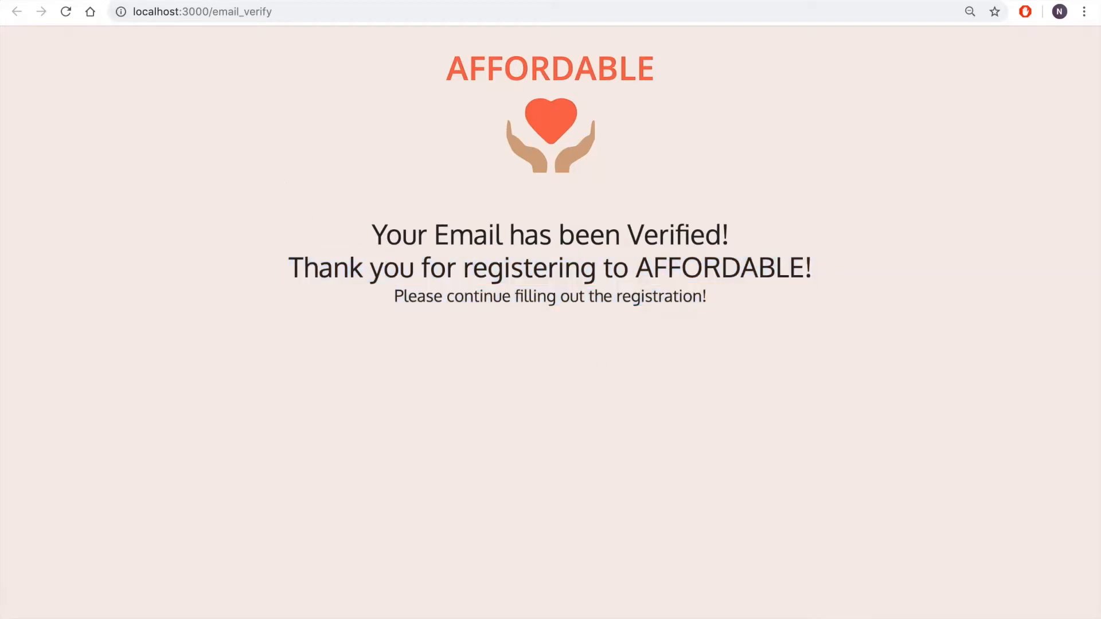
# Return to the registration form, submit it with the Donor account type and open the Organizations section
pyautogui.hotkey('ctrl', 'shift', 'Tab')
pyautogui.scroll(-3, 289, 249)
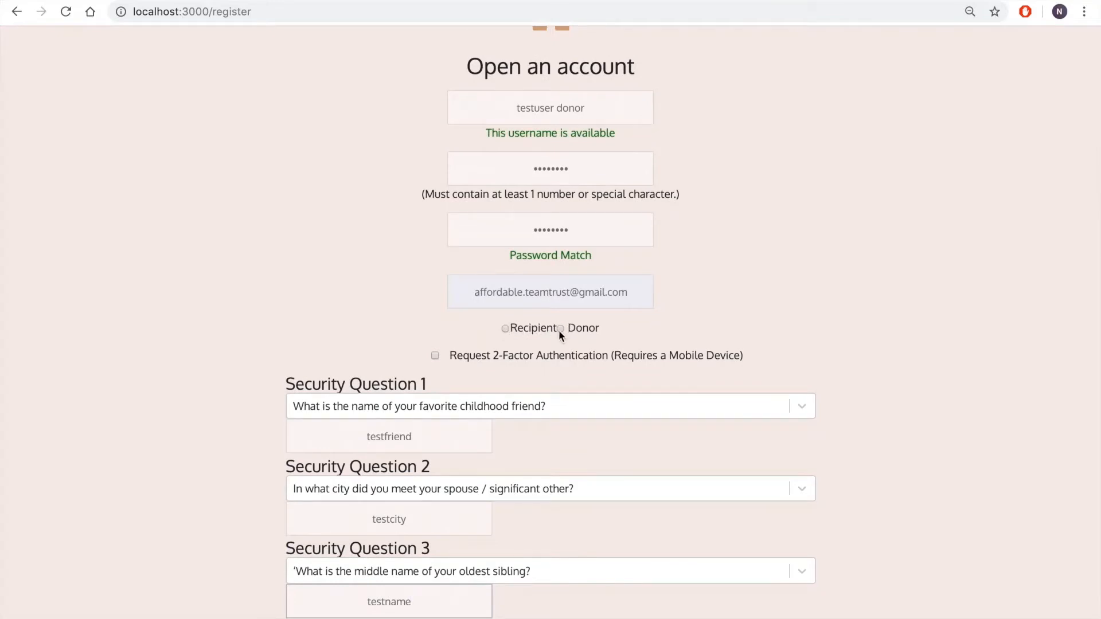
pyautogui.click(561, 329)
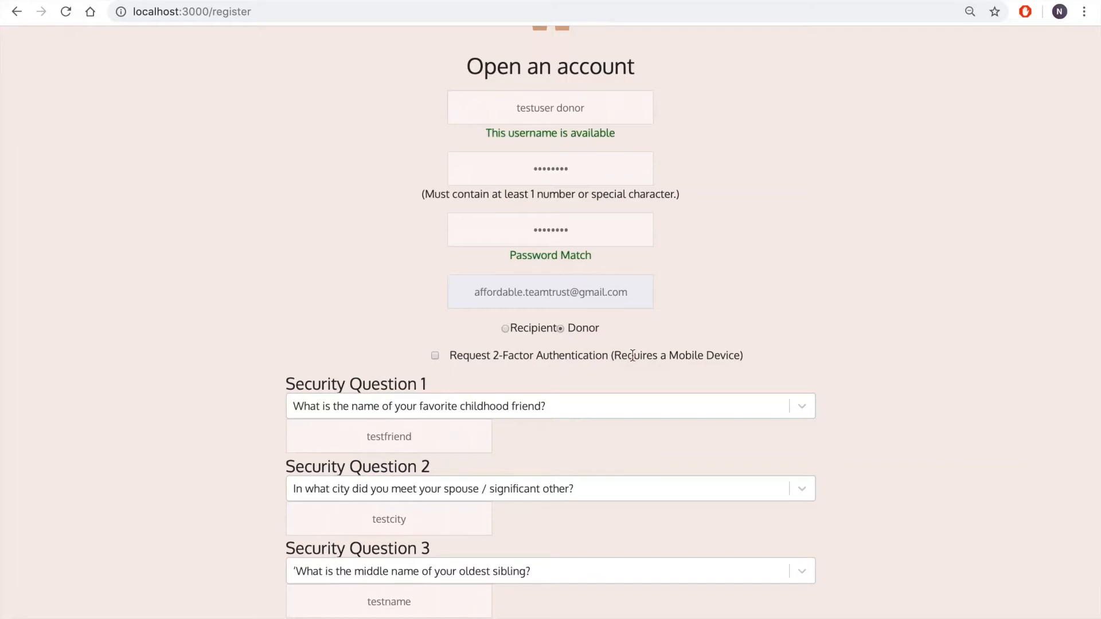
pyautogui.scroll(-2, 635, 356)
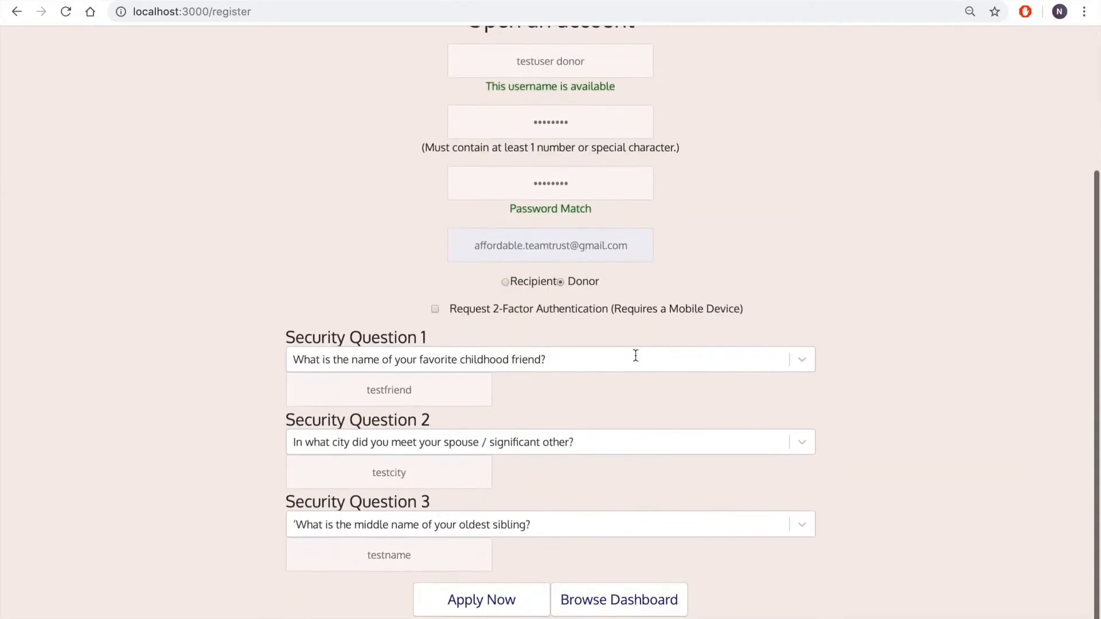
pyautogui.click(457, 605)
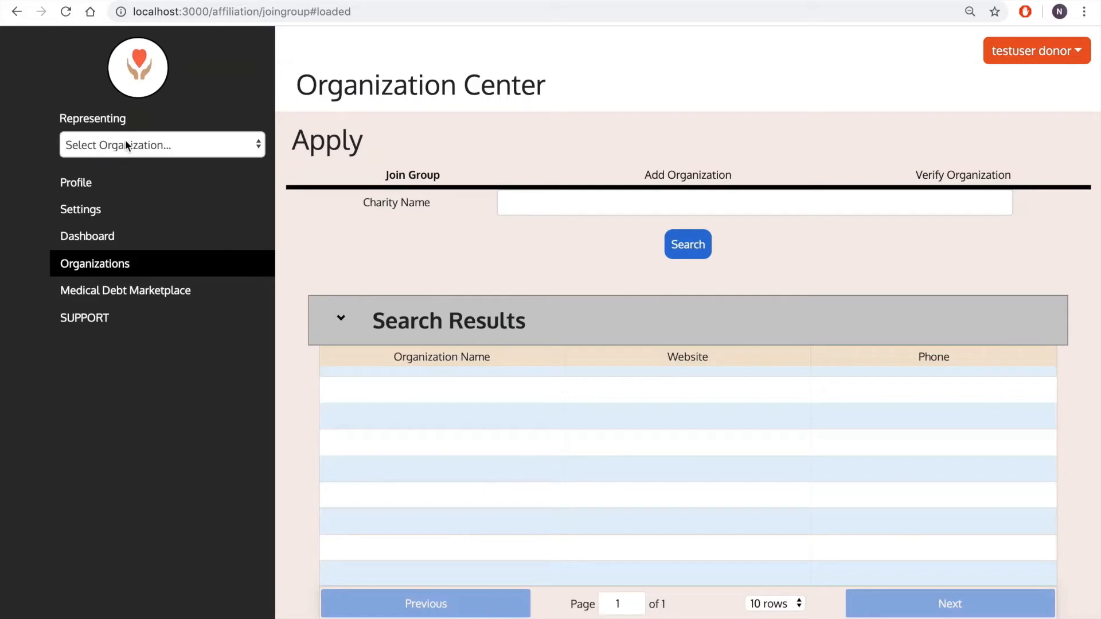
pyautogui.click(123, 268)
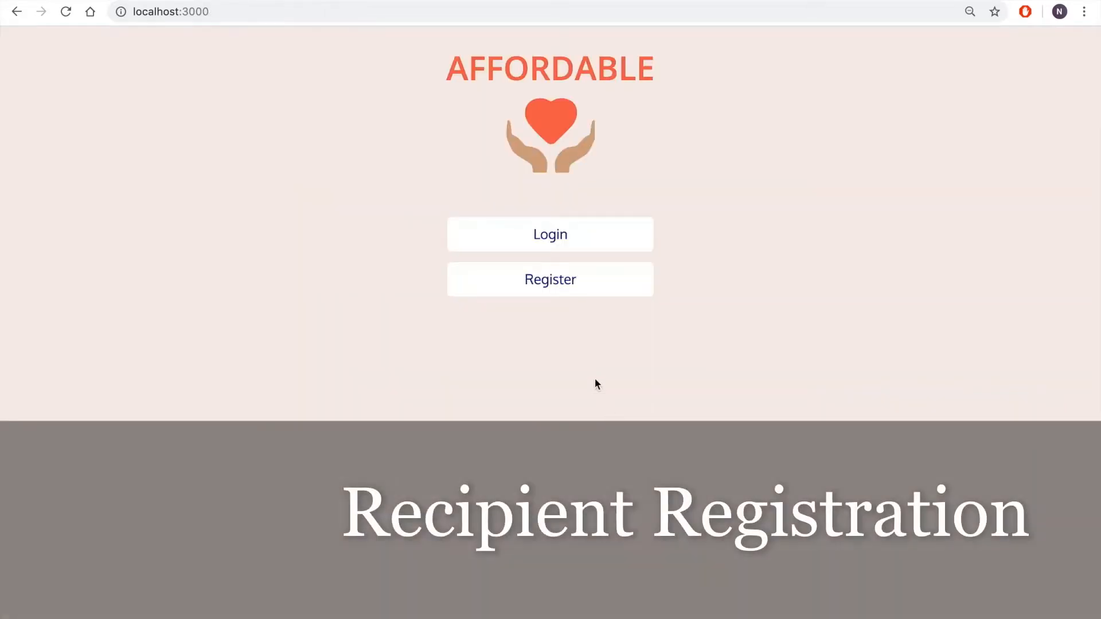
# Start a new account registration with the username "testuser recipient"
pyautogui.click(567, 291)
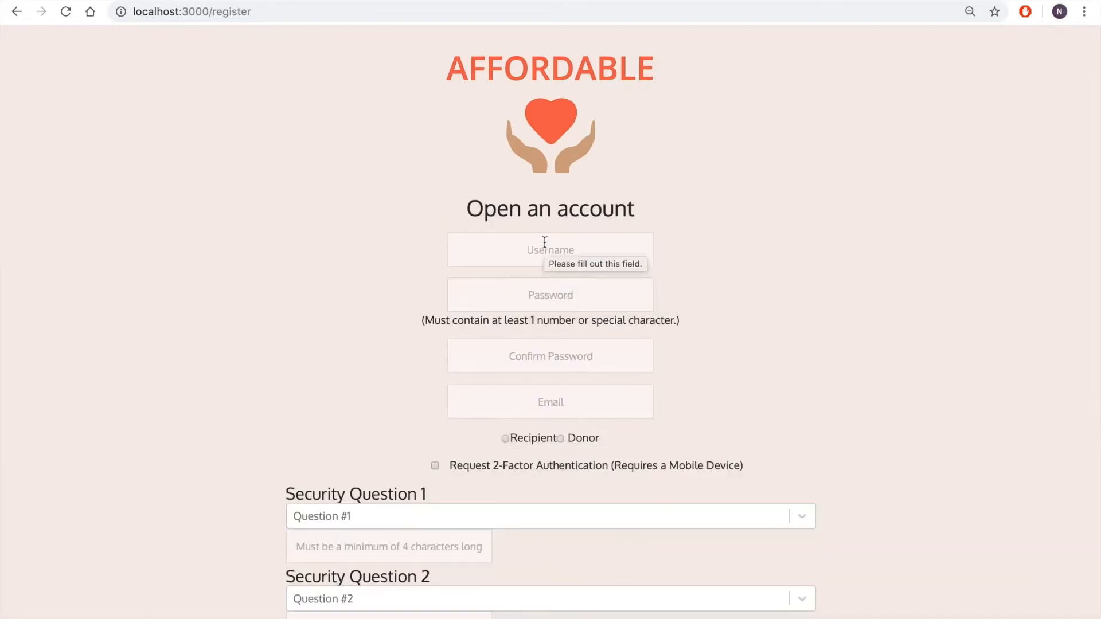
pyautogui.click(545, 243)
pyautogui.write('testuser recipient')
# Enter and confirm the account password, and fill in the account's e-mail address
pyautogui.click(567, 311)
pyautogui.write('testuser')
pyautogui.click(558, 374)
pyautogui.write('testuser')
pyautogui.press('Tab')
pyautogui.write('affordab')
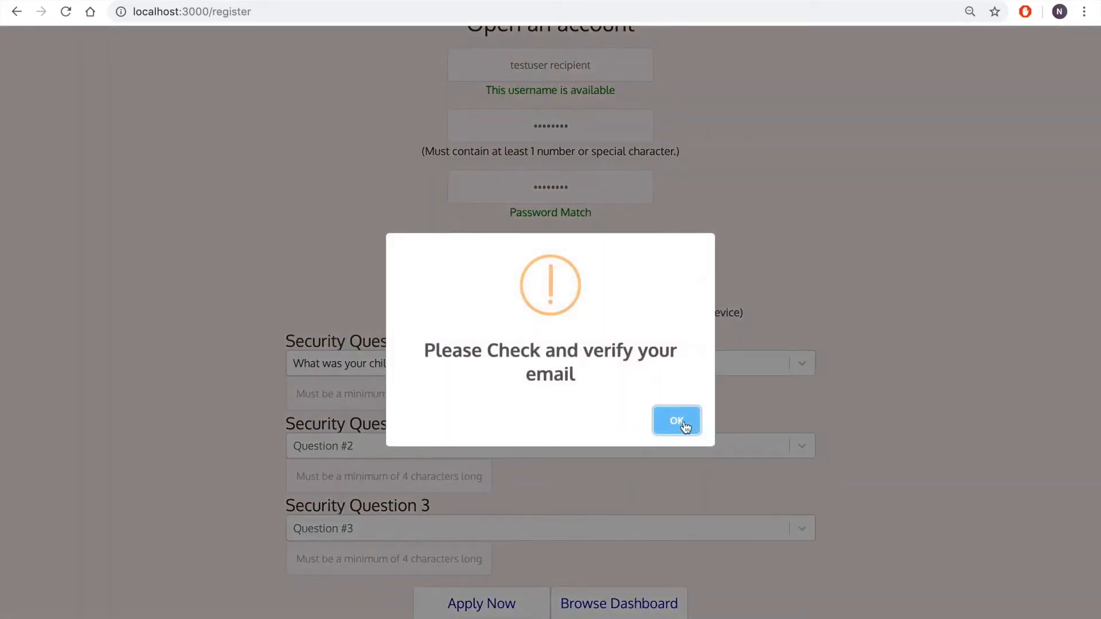
pyautogui.click(686, 428)
pyautogui.click(449, 398)
pyautogui.write('testnickname')
# Choose the third-grade street as Security Question 2 and answer it with "teststreet"
pyautogui.click(452, 453)
pyautogui.click(453, 507)
pyautogui.click(432, 480)
pyautogui.write('test')
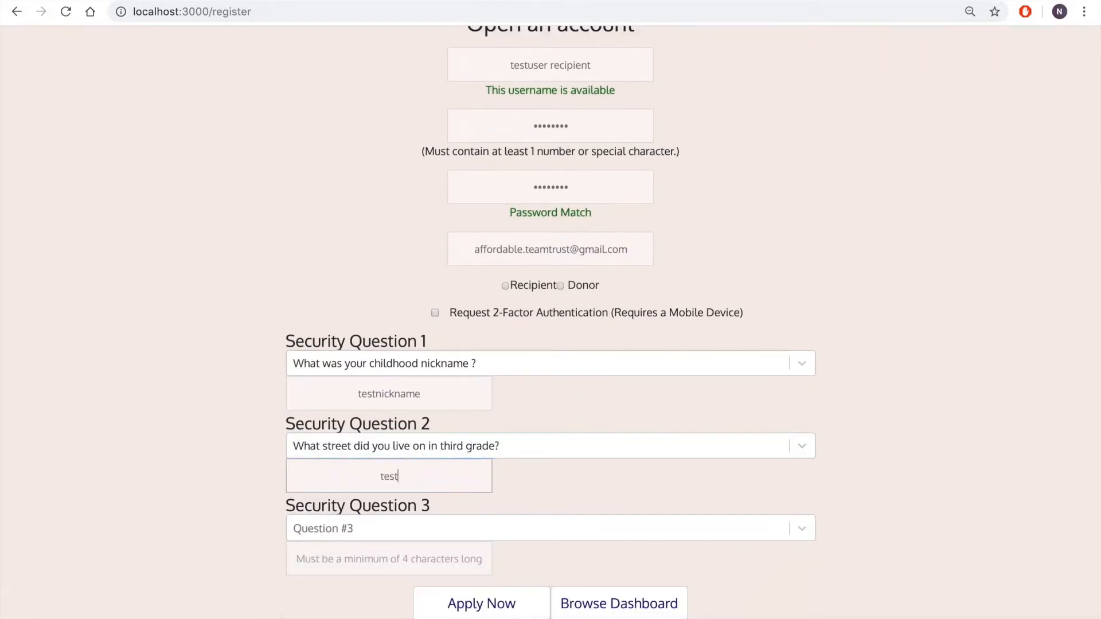
pyautogui.write('street')
pyautogui.click(439, 519)
pyautogui.click(440, 521)
pyautogui.click(411, 556)
pyautogui.write('testname')
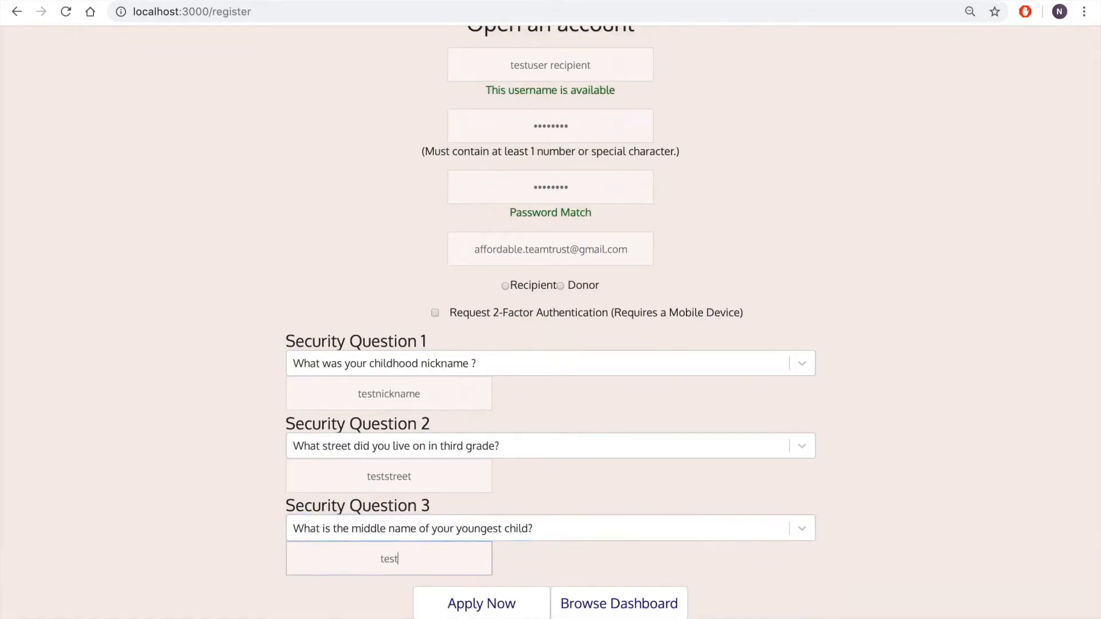
# Switch to Gmail and verify the recipient registration's e-mail through the link in the newest Affordable message
pyautogui.scroll(4, 344, 419)
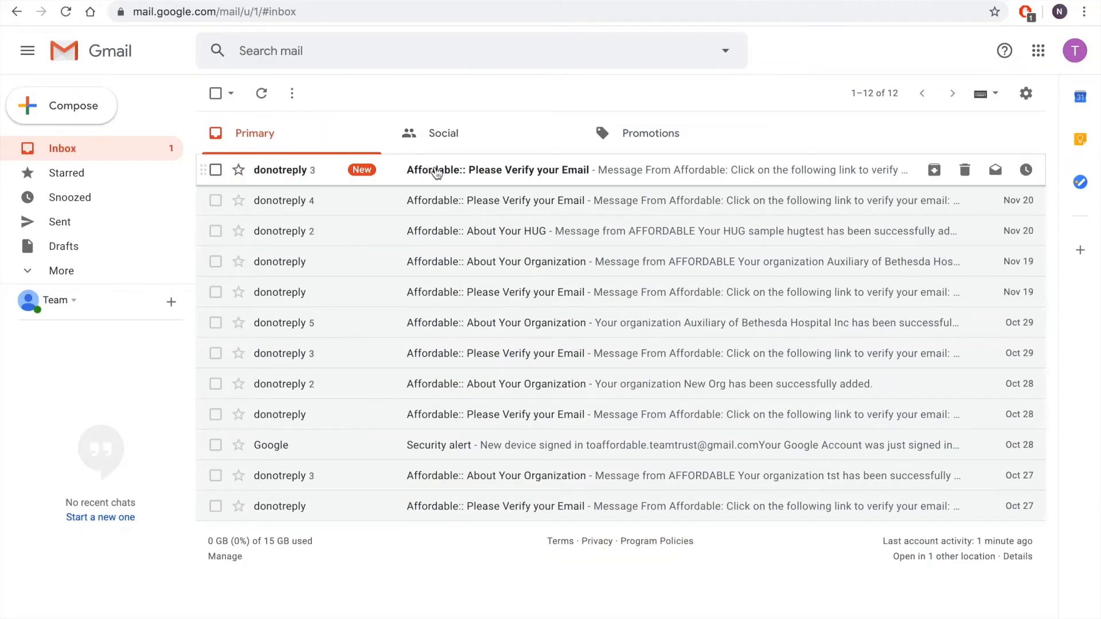
pyautogui.click(424, 169)
pyautogui.click(259, 332)
pyautogui.click(468, 546)
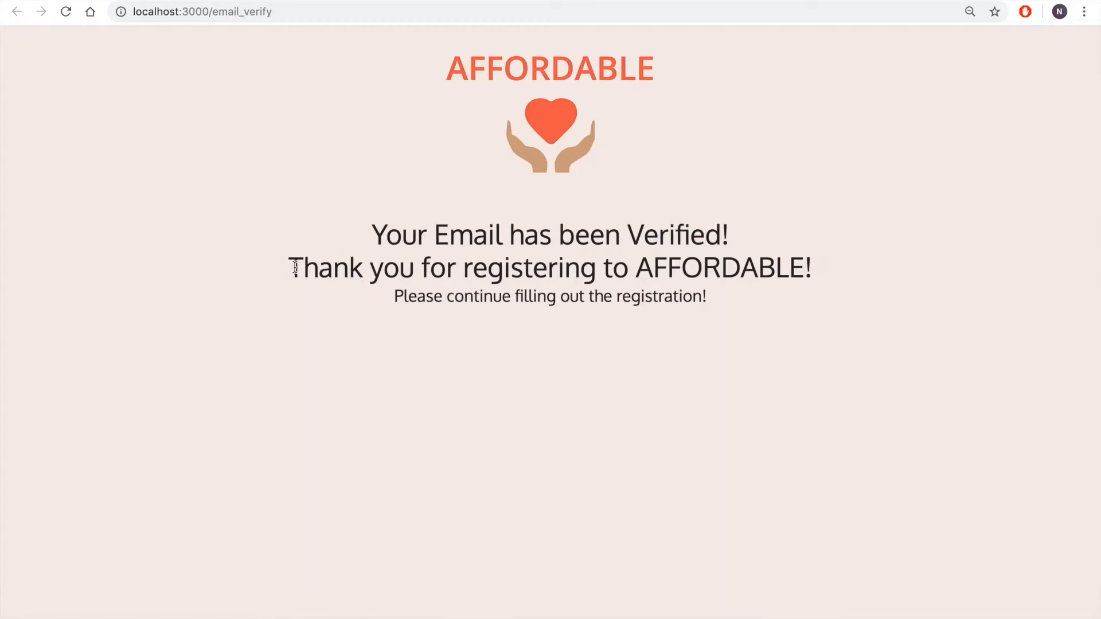
pyautogui.moveTo(288, 267); pyautogui.dragTo(899, 274)
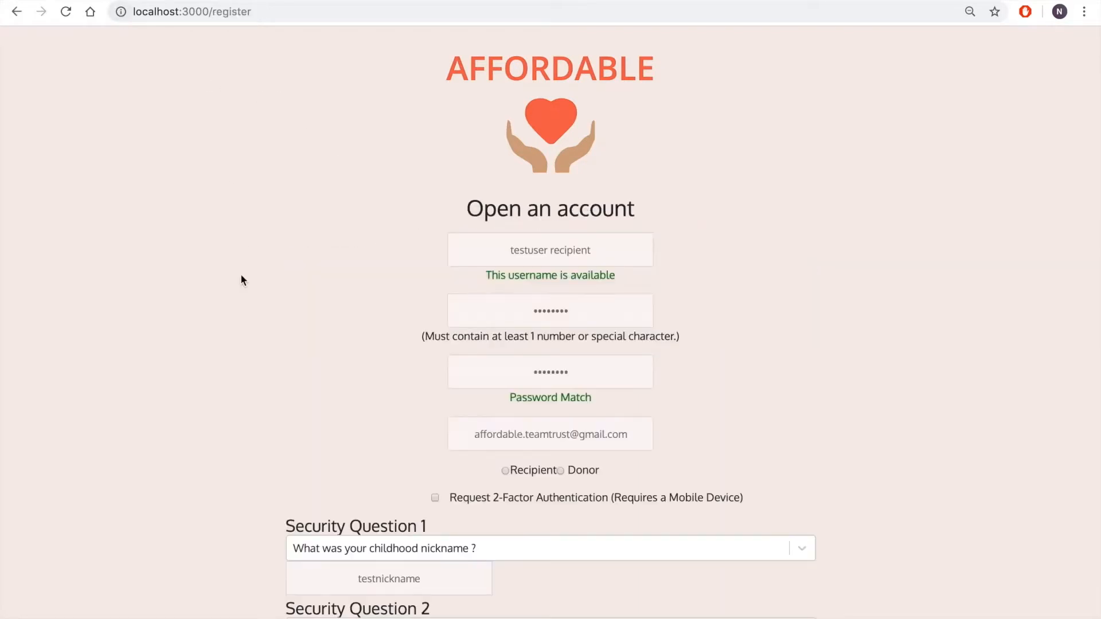
# Submit the registration with the Recipient account type and dismiss the browser alert
pyautogui.scroll(-1, 241, 280)
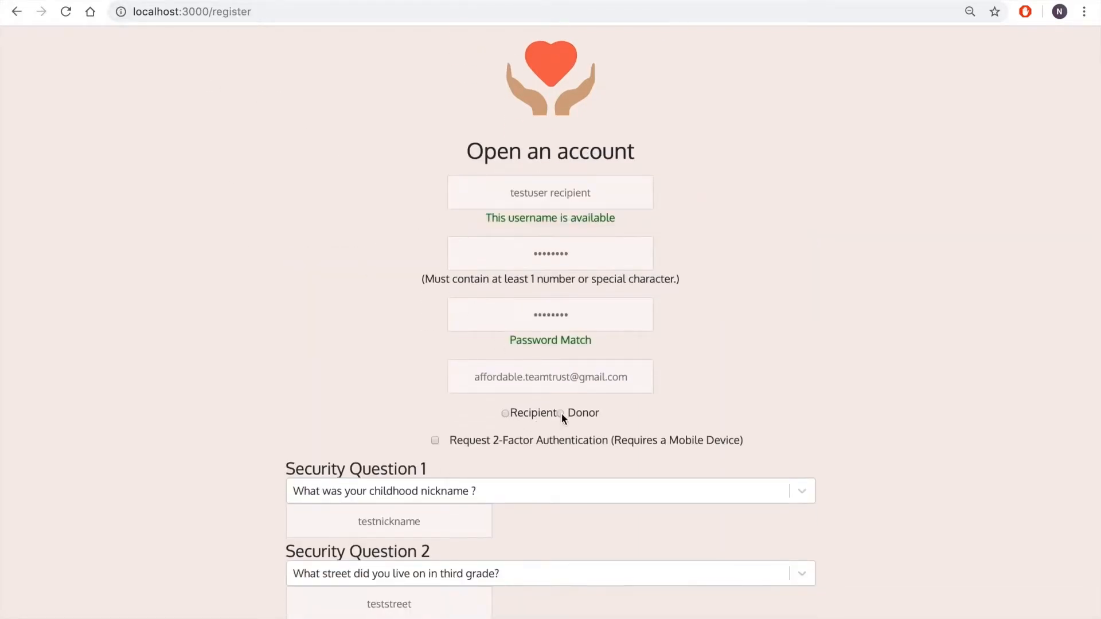
pyautogui.click(505, 414)
pyautogui.scroll(-3, 670, 440)
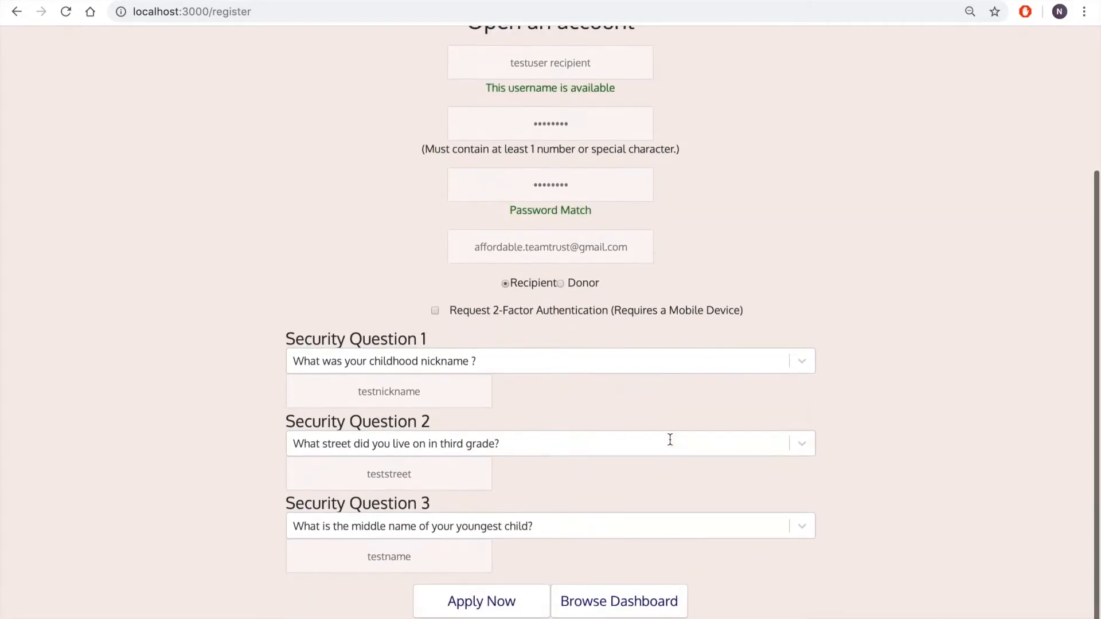
pyautogui.click(497, 612)
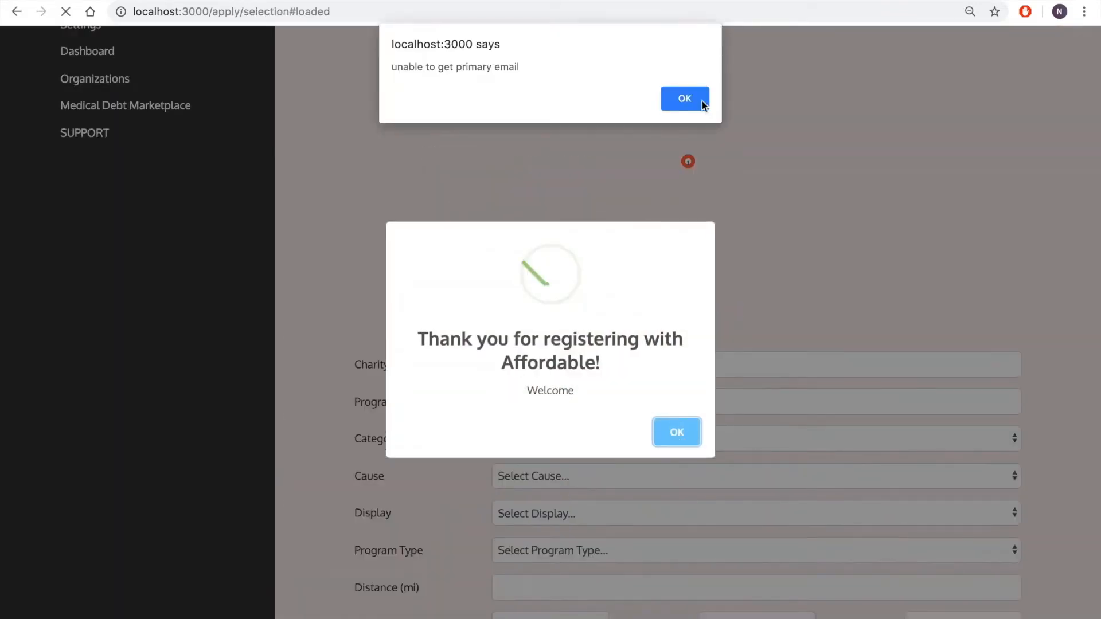
pyautogui.click(690, 101)
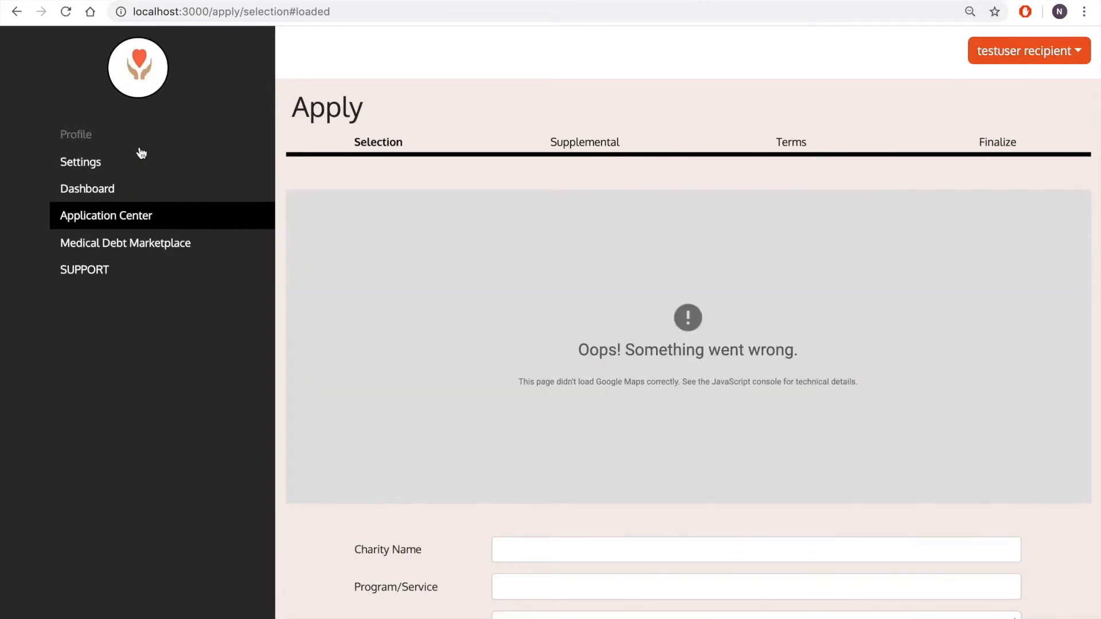
# Open the Apply page of the Application Center
pyautogui.click(138, 217)
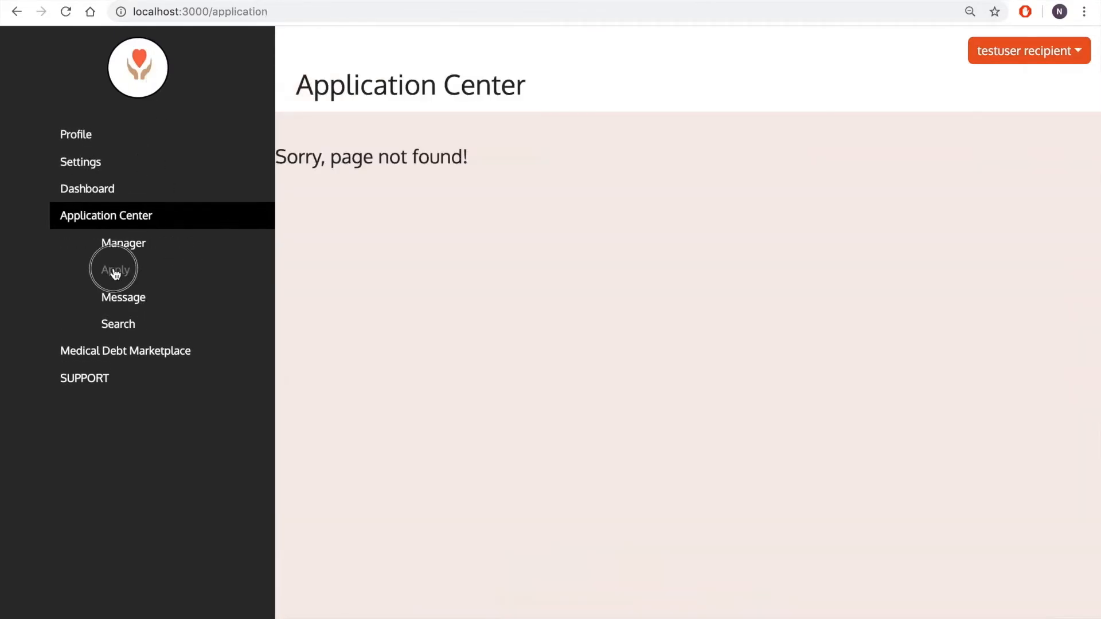
pyautogui.click(114, 272)
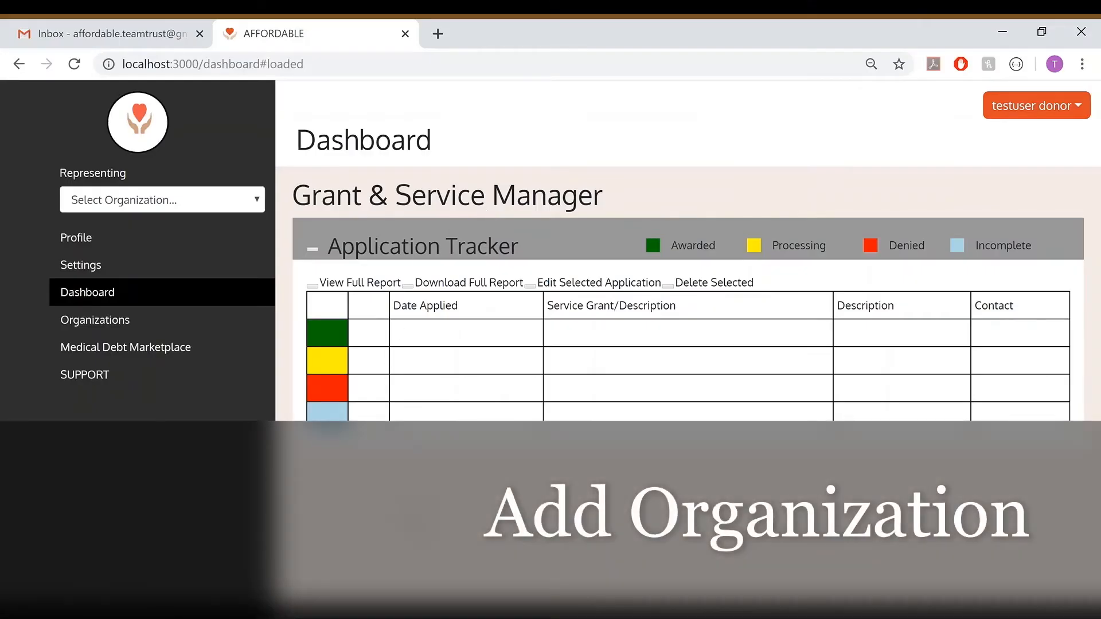
# Open the Add Organization form in the Organization Center and enter the organization name "Auxiliary of Bethesda Hospital Inc"
pyautogui.click(103, 324)
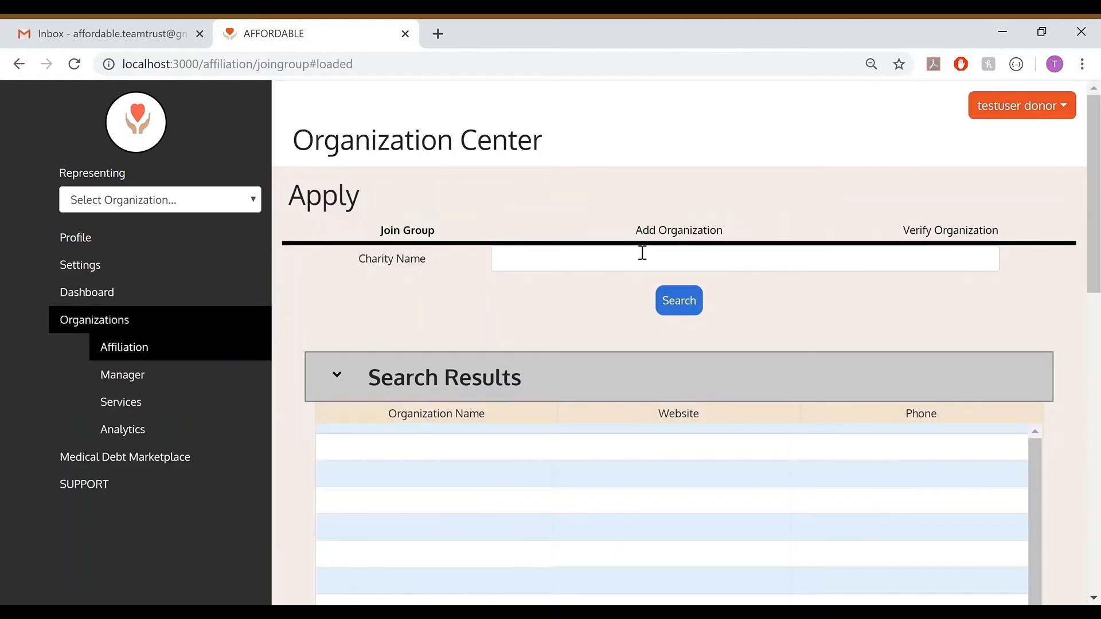
pyautogui.click(663, 236)
pyautogui.click(588, 303)
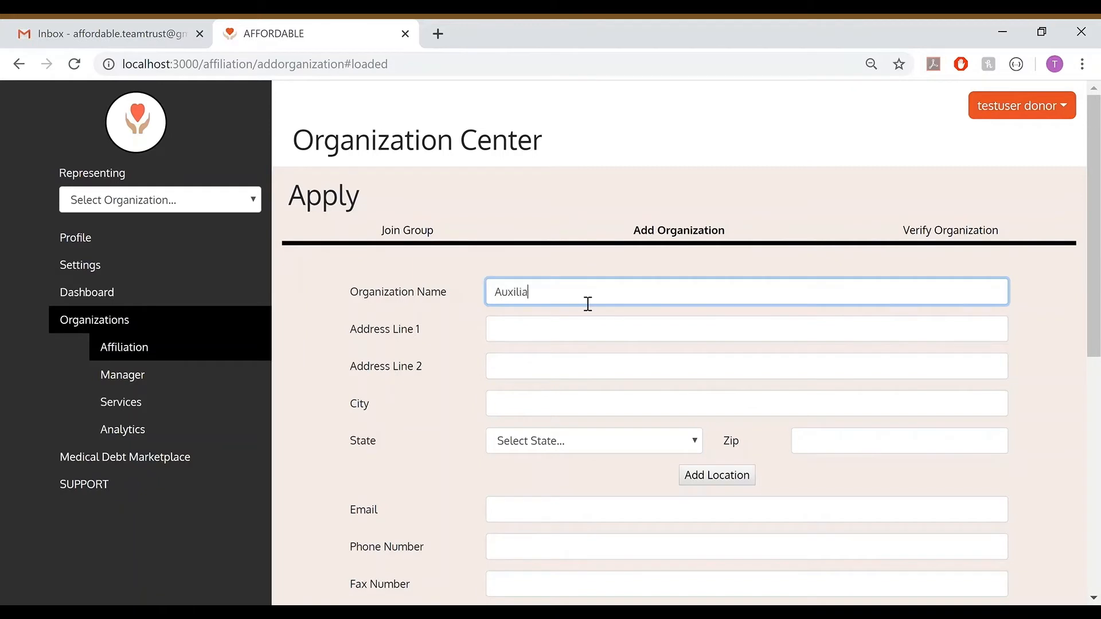
pyautogui.write('Auxiliary of Bethesda Hospital Inc')
# Fill in the organization's street address, city, state and ZIP code
pyautogui.press('Tab')
pyautogui.write('2815 S Seacrest Blvd')
pyautogui.press('Tab')
pyautogui.write('Boynton Beach')
pyautogui.press('Tab')
pyautogui.press('f')
pyautogui.press('Tab')
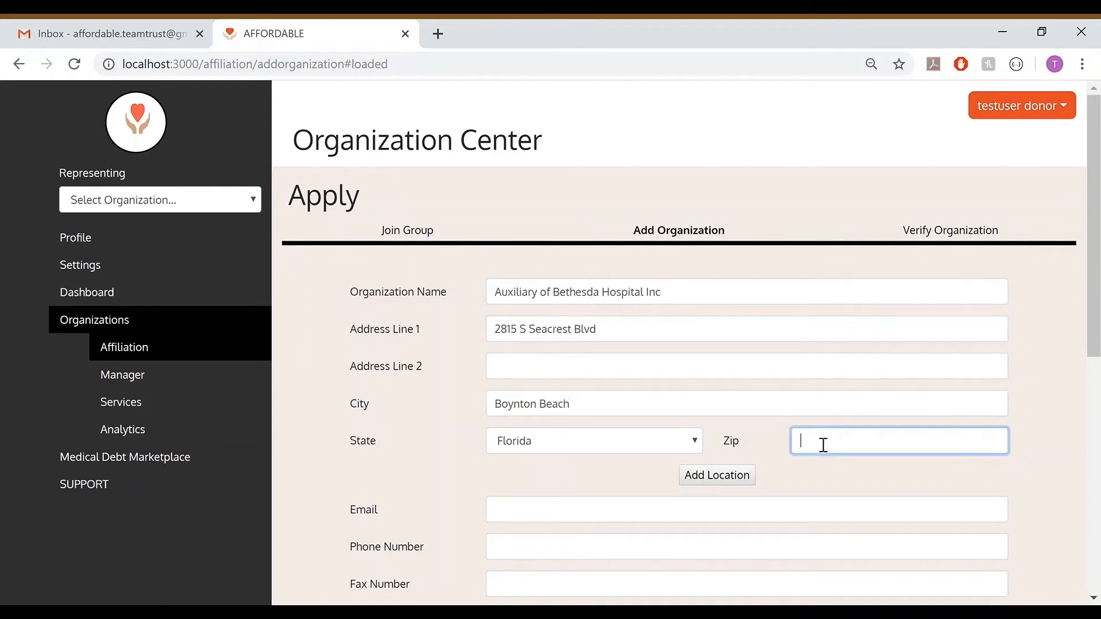
pyautogui.write('33435')
pyautogui.scroll(-2, 814, 442)
pyautogui.click(736, 426)
pyautogui.press('Tab')
pyautogui.press('Tab')
pyautogui.press('Tab')
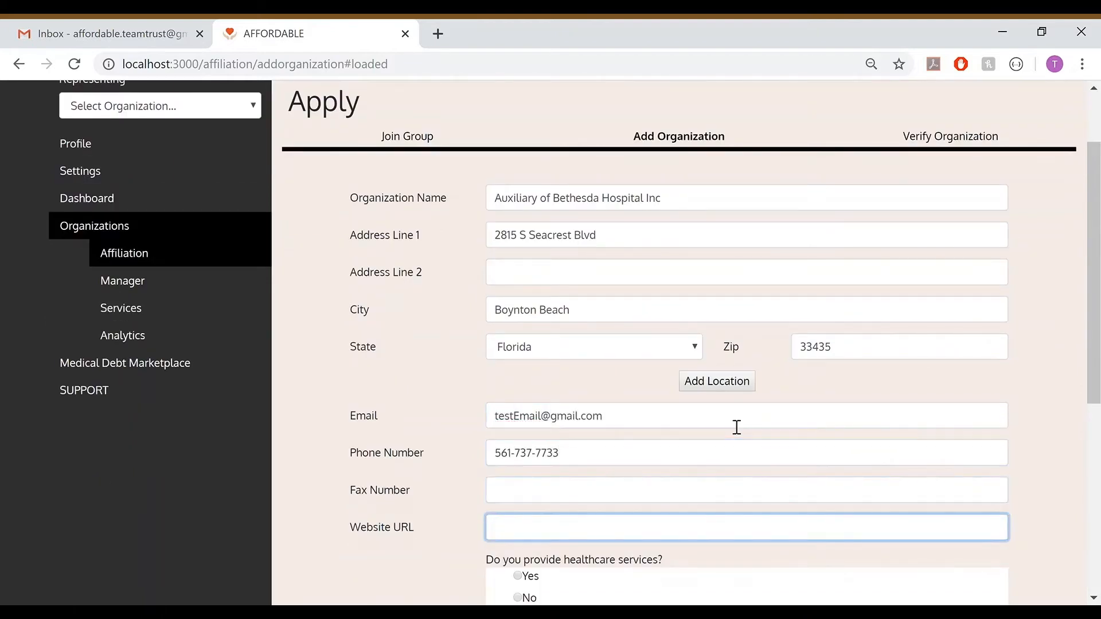
pyautogui.write('www.bethesdaweb.com')
# Mark the organization as providing healthcare services, with Primary Care as service type and Dermatology as specialty care
pyautogui.scroll(-3, 593, 413)
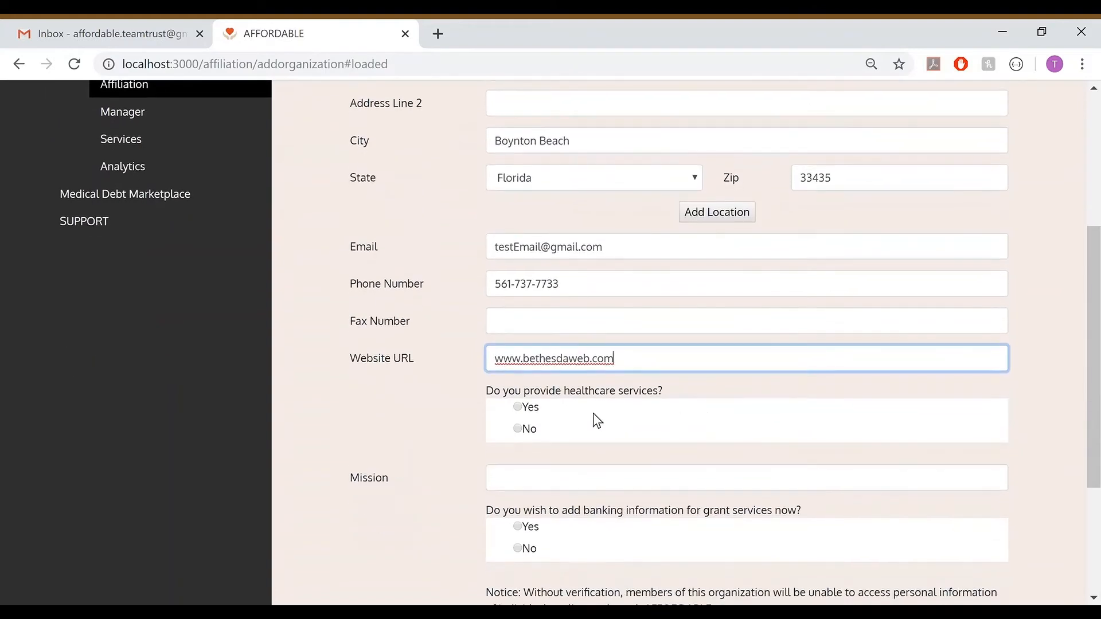
pyautogui.click(518, 407)
pyautogui.click(533, 483)
pyautogui.click(546, 123)
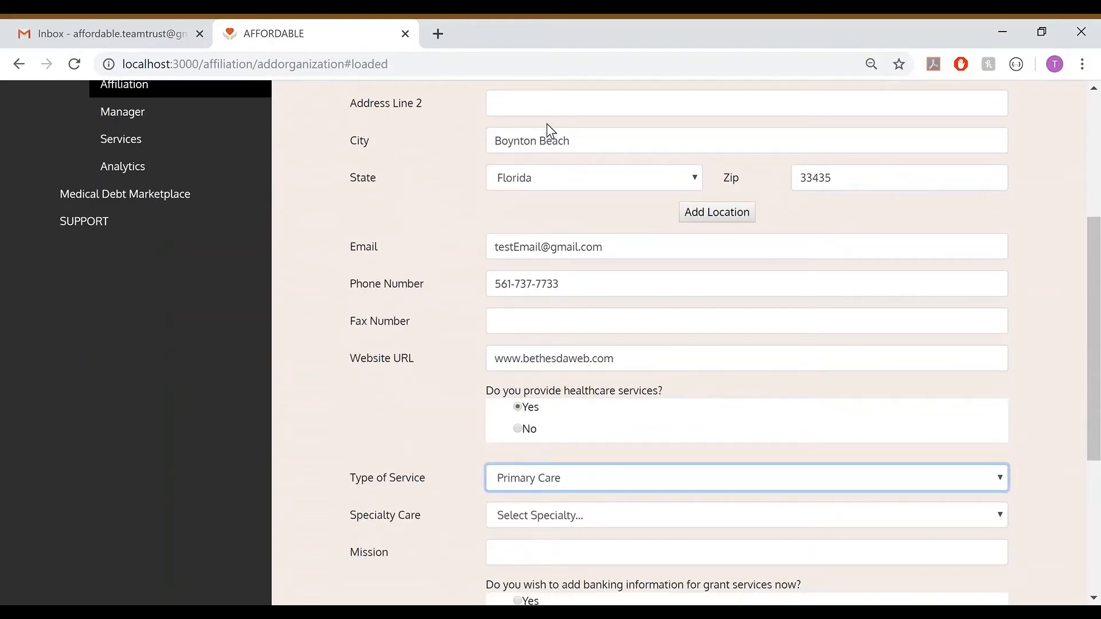
pyautogui.click(549, 523)
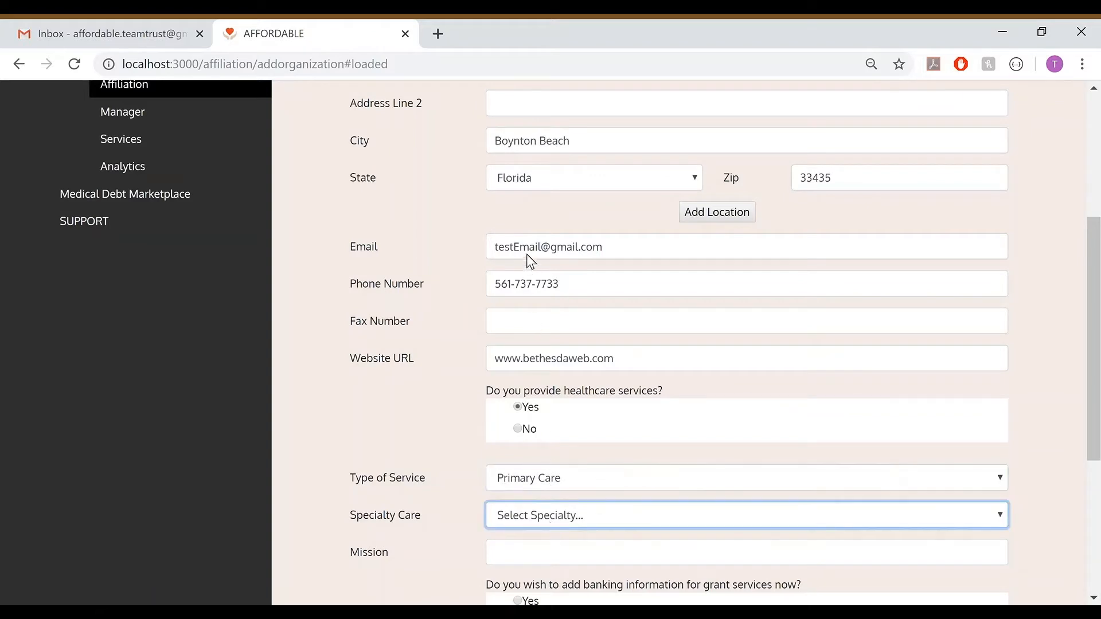
pyautogui.click(544, 112)
# Enter "Mission" as the organization's mission
pyautogui.scroll(-1, 514, 434)
pyautogui.click(529, 482)
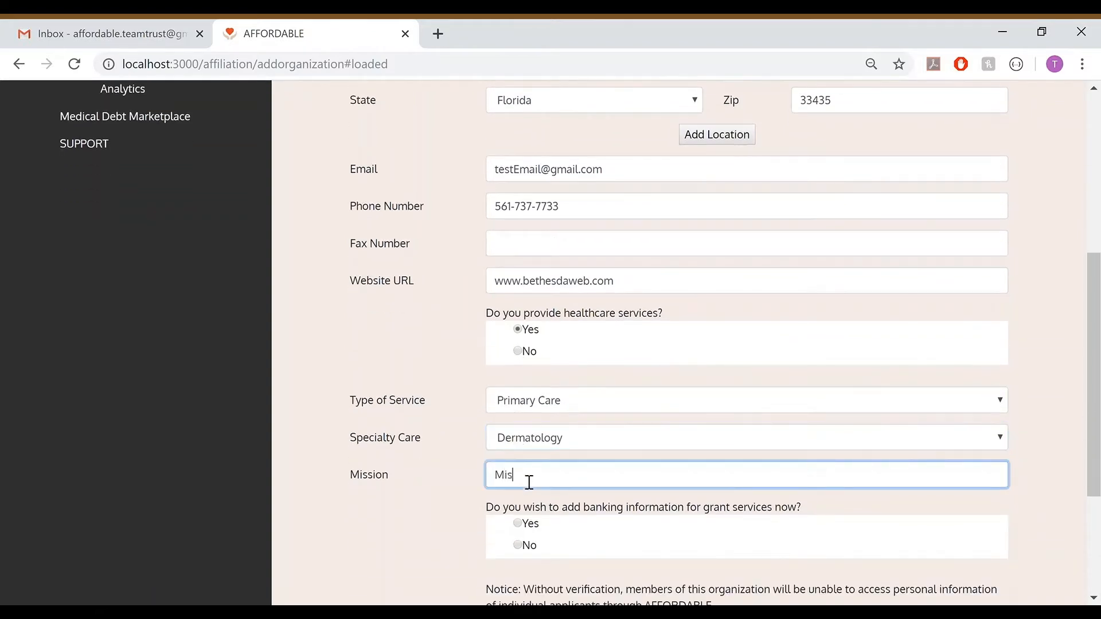
pyautogui.write('Mission')
pyautogui.scroll(-3, 519, 475)
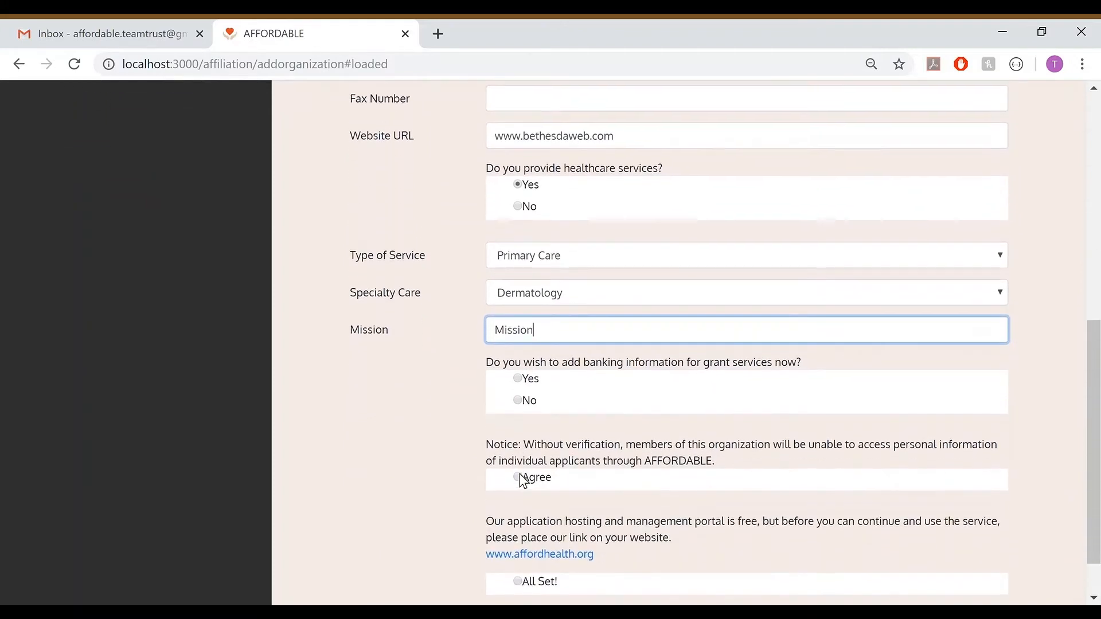
# Decline adding banking information, agree to the verification notice and add the organization
pyautogui.click(520, 376)
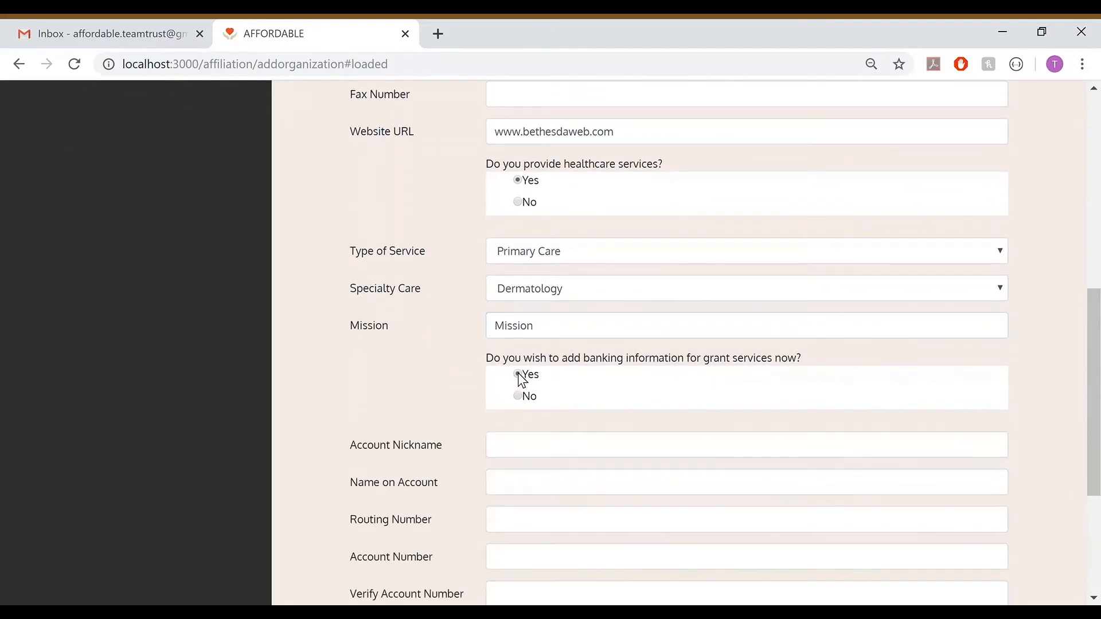
pyautogui.scroll(-2, 543, 455)
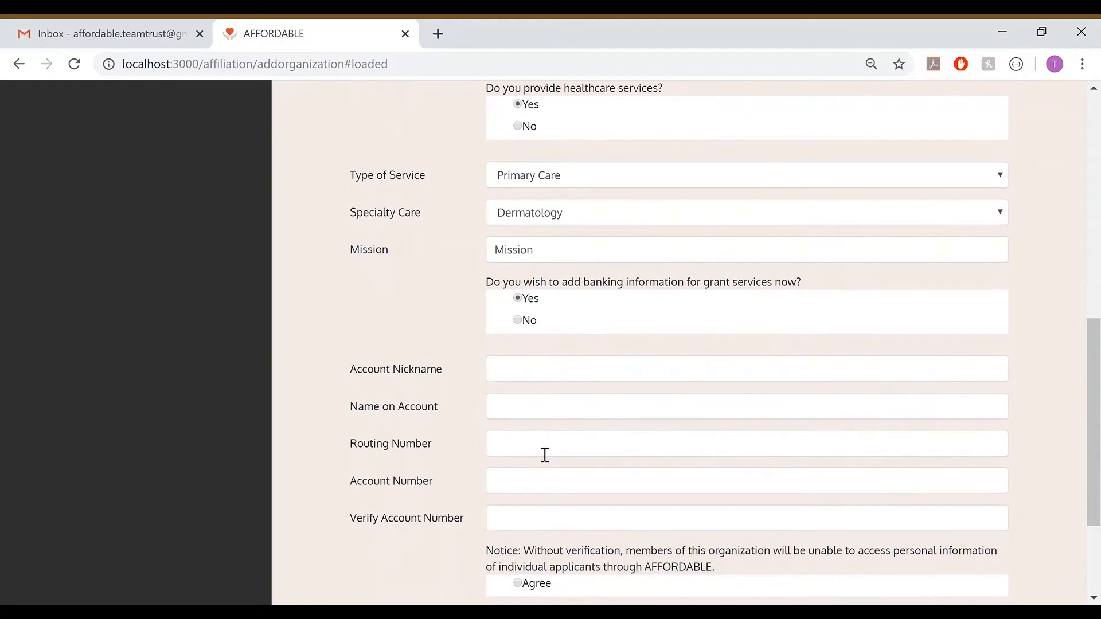
pyautogui.click(522, 322)
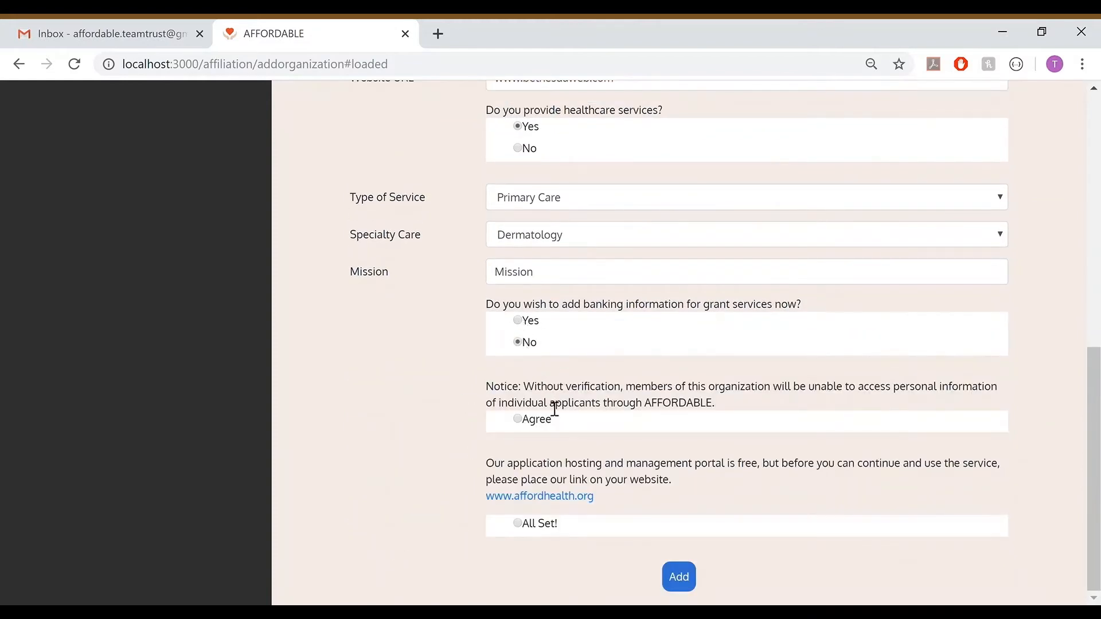
pyautogui.click(518, 419)
pyautogui.click(680, 577)
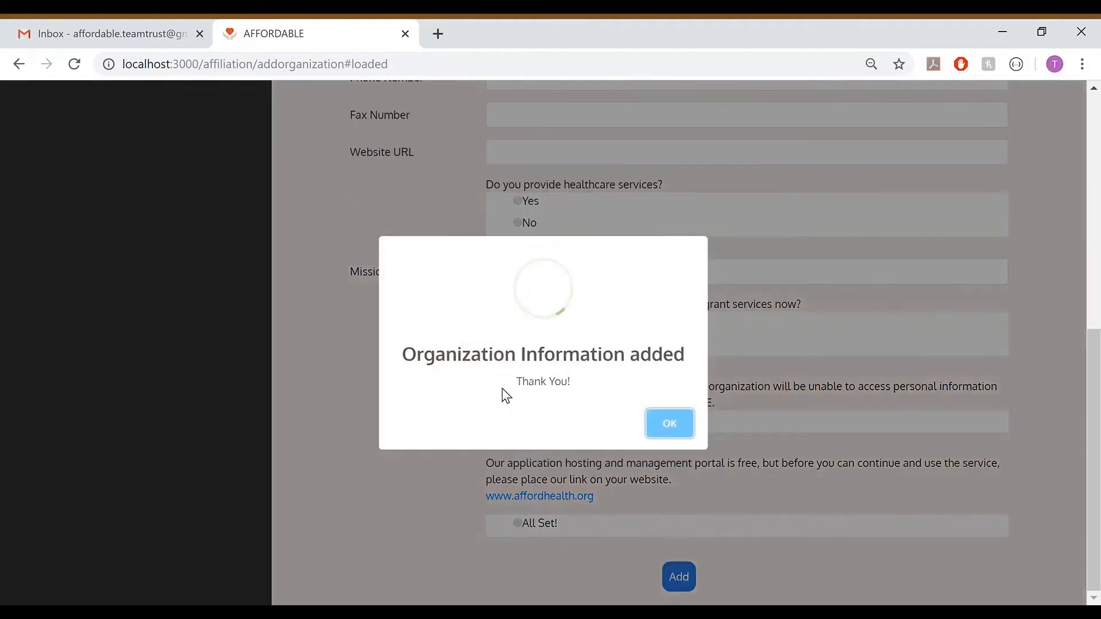
pyautogui.click(667, 425)
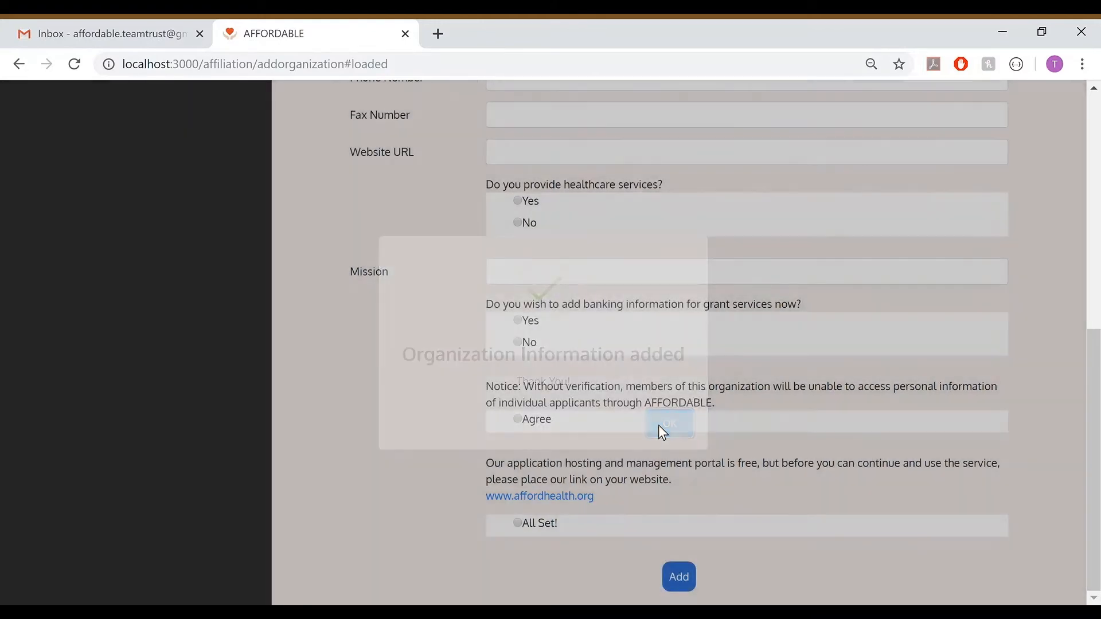
# Switch to Gmail, refresh the inbox and open the new "Affordable:: About Your Organization" message
pyautogui.scroll(5, 553, 336)
pyautogui.scroll(4, 560, 339)
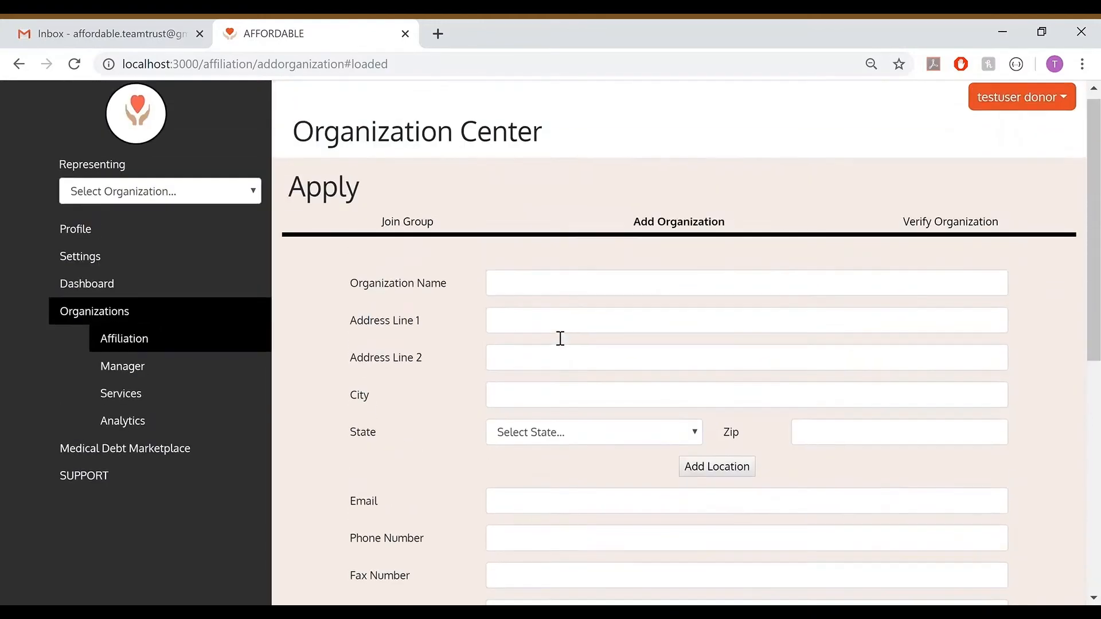
pyautogui.click(166, 23)
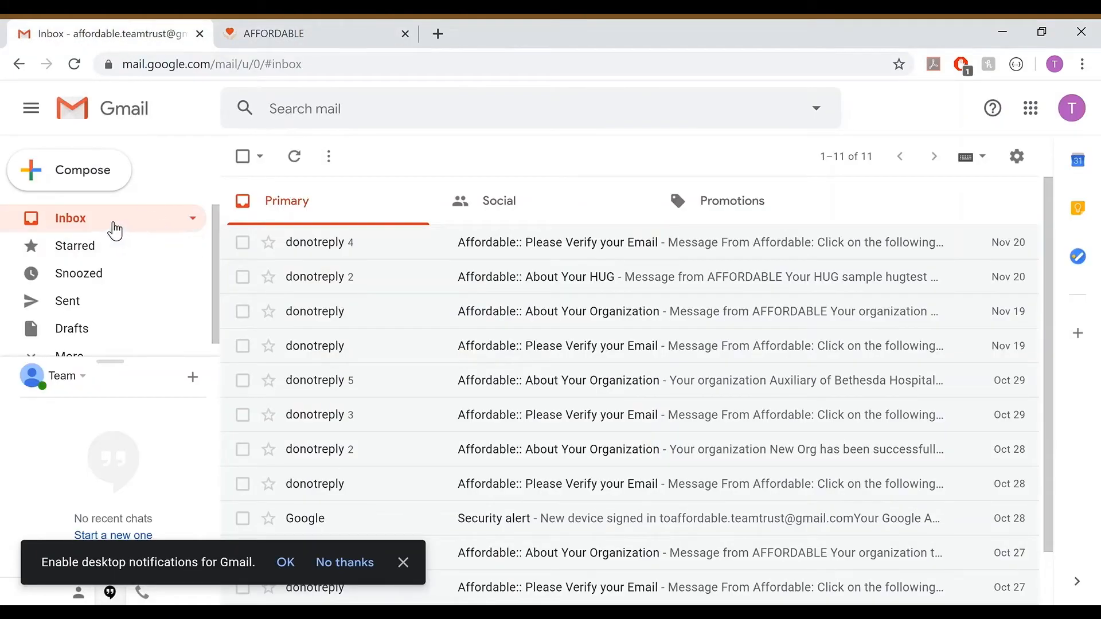
pyautogui.click(109, 222)
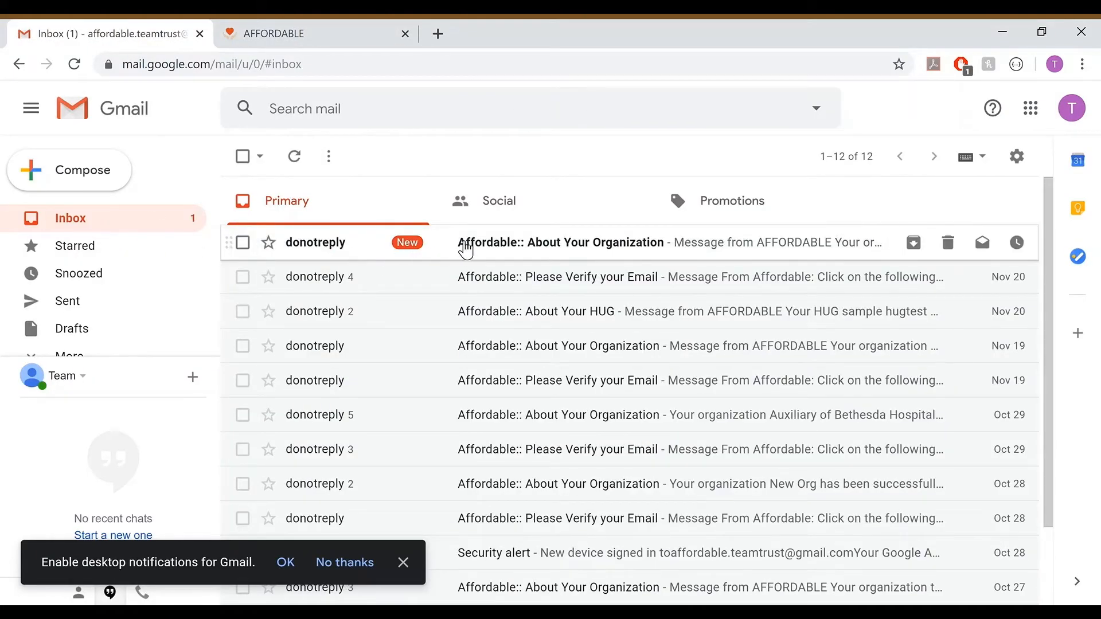
pyautogui.click(466, 246)
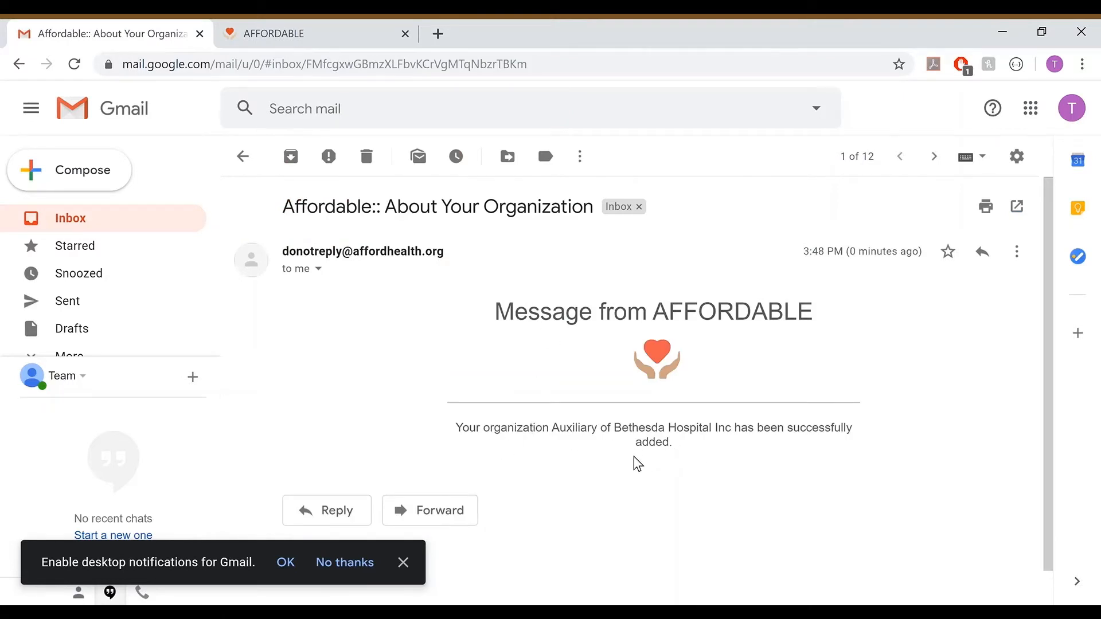
# Switch back to AFFORDABLE, open the organization verification form and enter "Auxiliary of Bethesda Hospital Inc" as the organization name
pyautogui.click(311, 27)
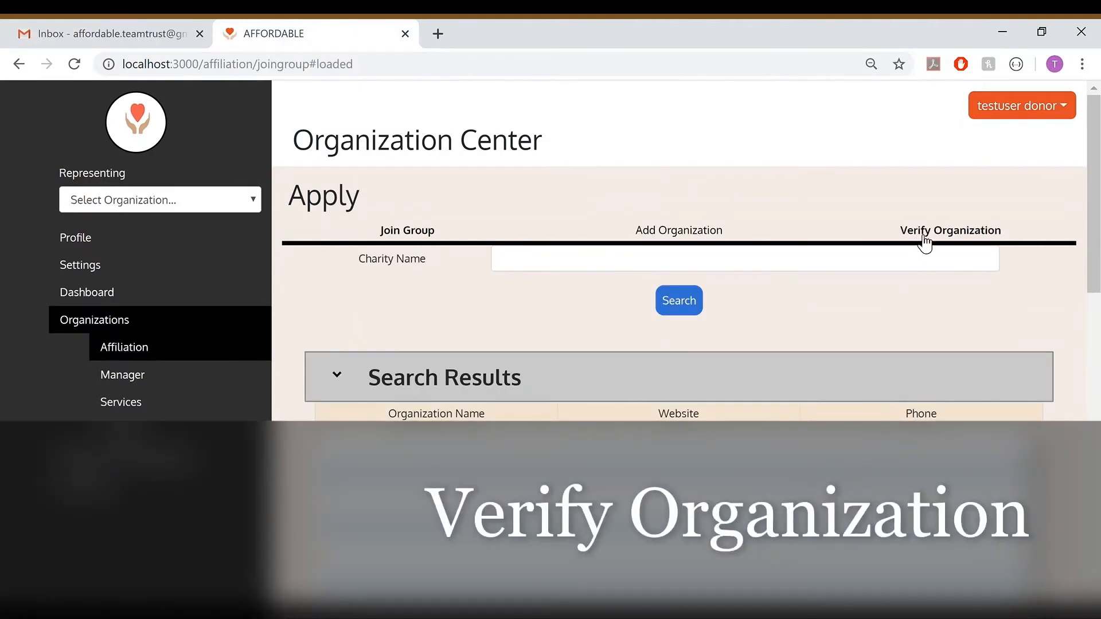
pyautogui.click(923, 241)
pyautogui.click(627, 337)
pyautogui.write('Auxiliary of Bethesda Hospital Inc')
# Fill in the street address, city, state and ZIP code on the verification form
pyautogui.press('Tab')
pyautogui.write('2815 S Seacrest Blvd')
pyautogui.press('Tab')
pyautogui.press('Tab')
pyautogui.write('Boynton Beach')
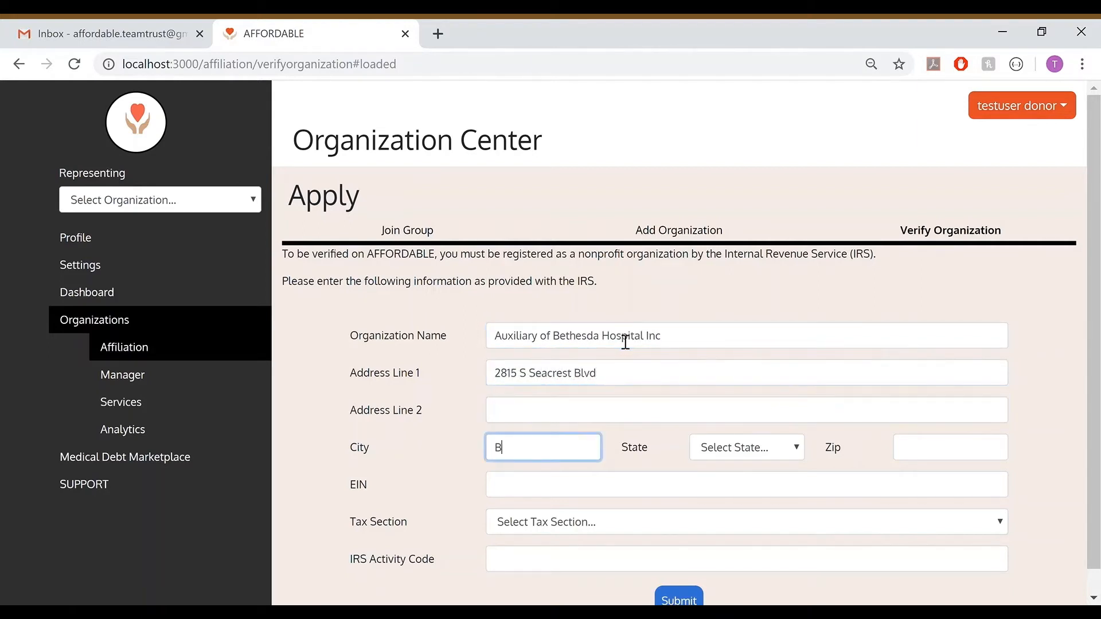
pyautogui.press('Tab')
pyautogui.press('f')
pyautogui.press('Tab')
pyautogui.write('3343')
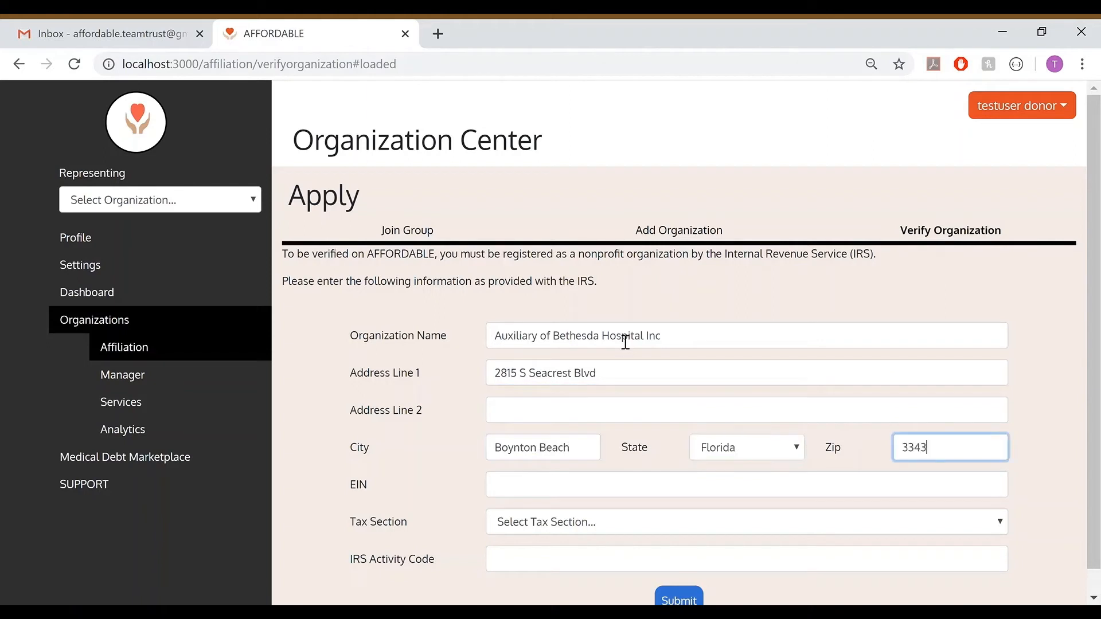
# Enter the organization's EIN, tax section 501(c)(3) and IRS activity code E22I, and submit the verification form
pyautogui.press('Tab')
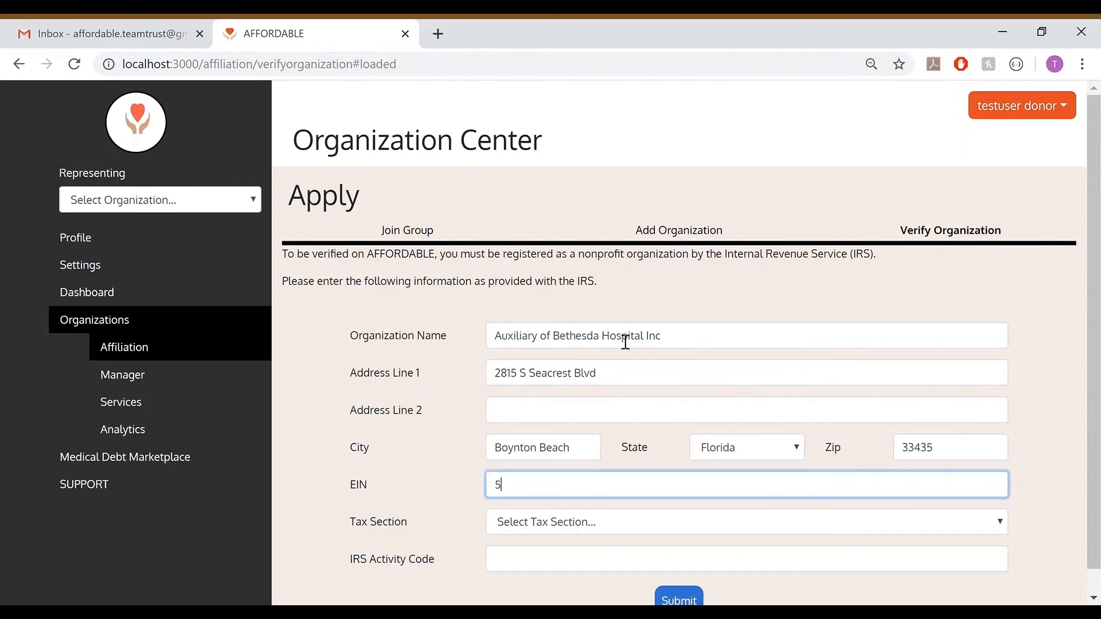
pyautogui.press('Tab')
pyautogui.press('Down')
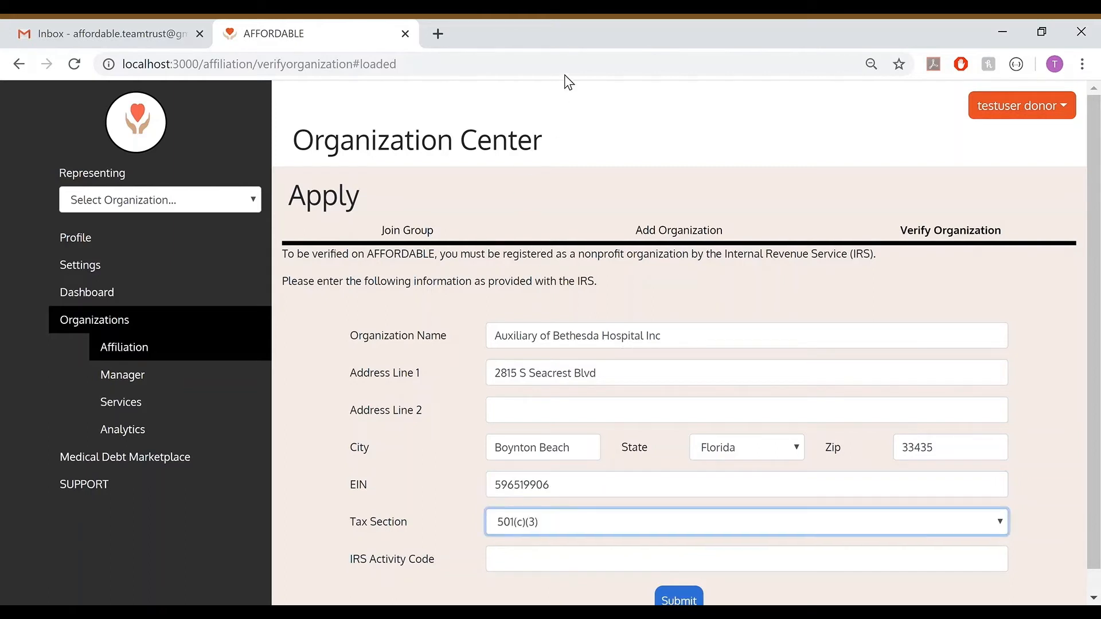
pyautogui.press('Tab')
pyautogui.write('E22I')
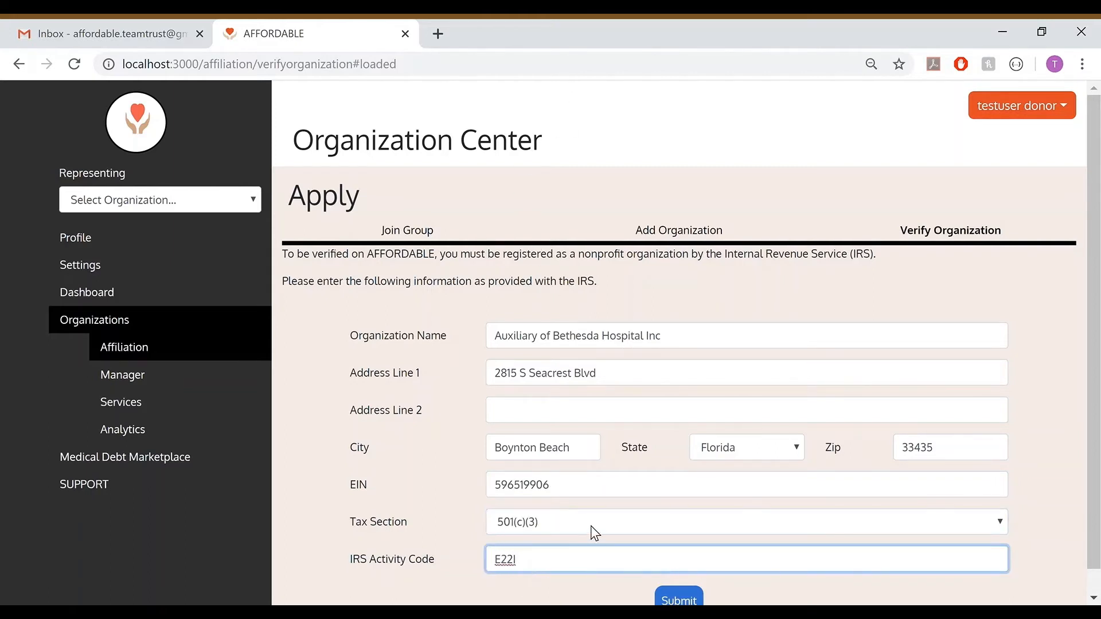
pyautogui.scroll(-1, 591, 526)
pyautogui.click(677, 577)
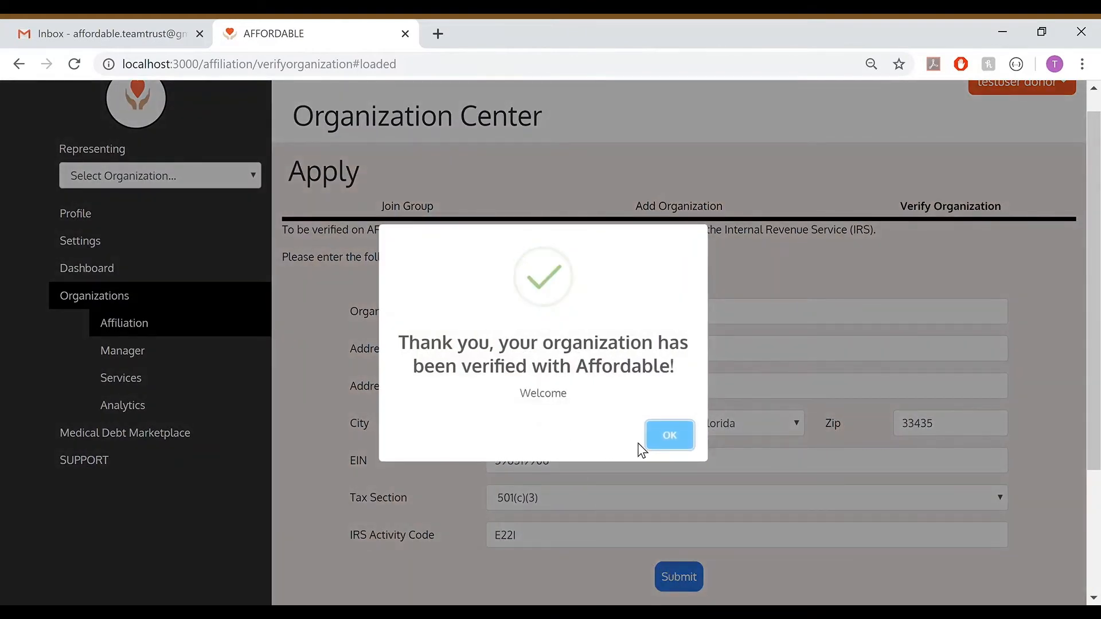
pyautogui.click(673, 444)
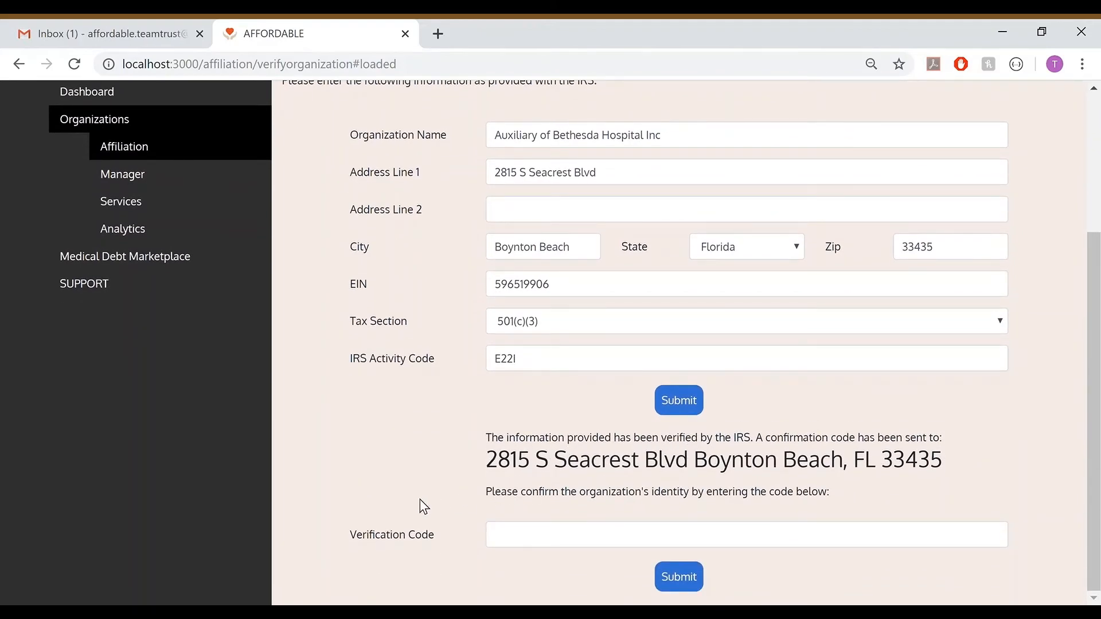
# Switch to Gmail and read the latest unread message about the organization
pyautogui.scroll(4, 421, 503)
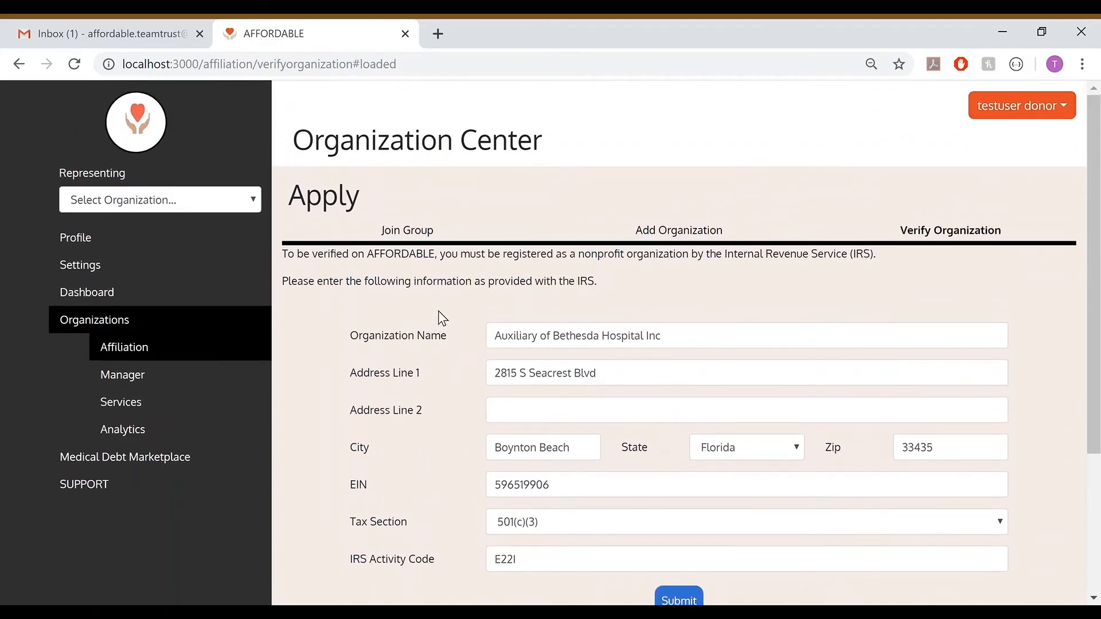
pyautogui.click(131, 20)
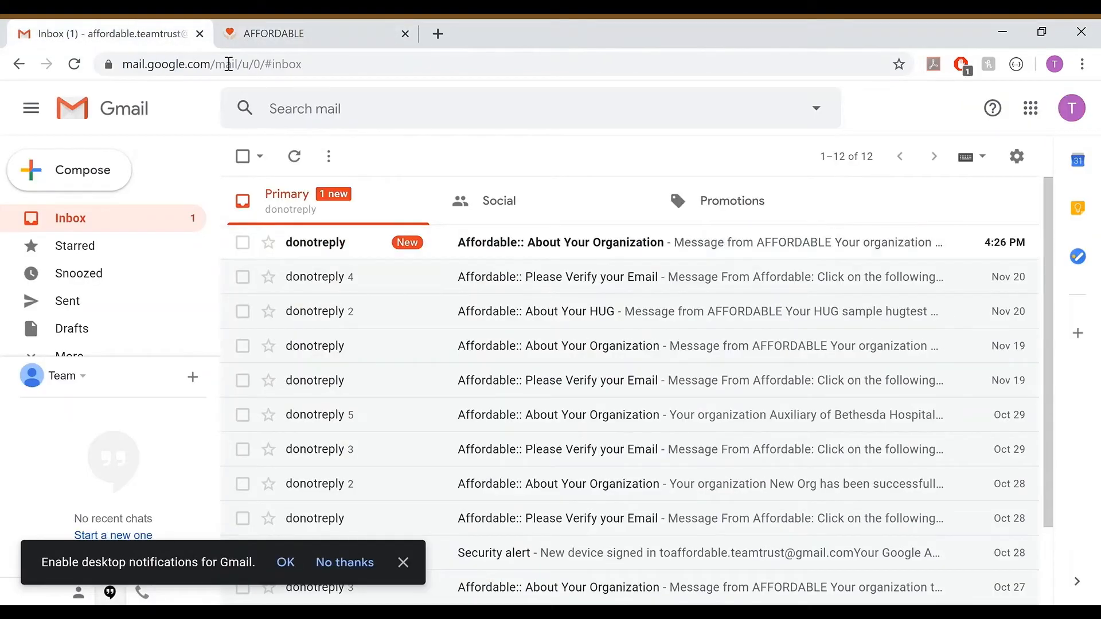
pyautogui.click(550, 242)
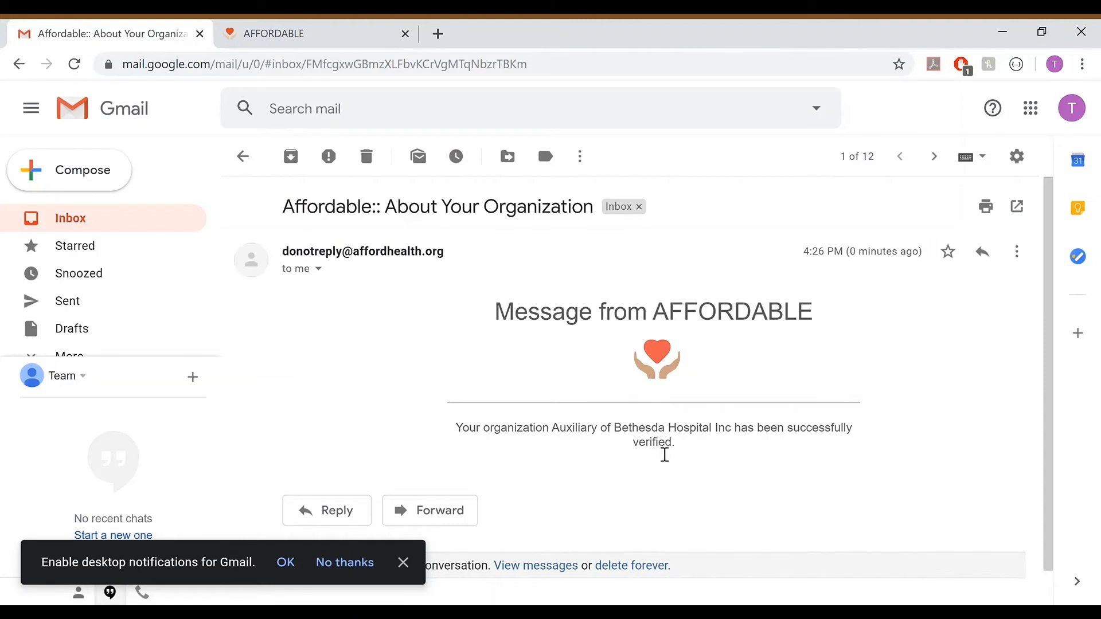
# Return to AFFORDABLE and set Auxiliary of Bethesda Hospital Inc as the organization being represented
pyautogui.click(314, 23)
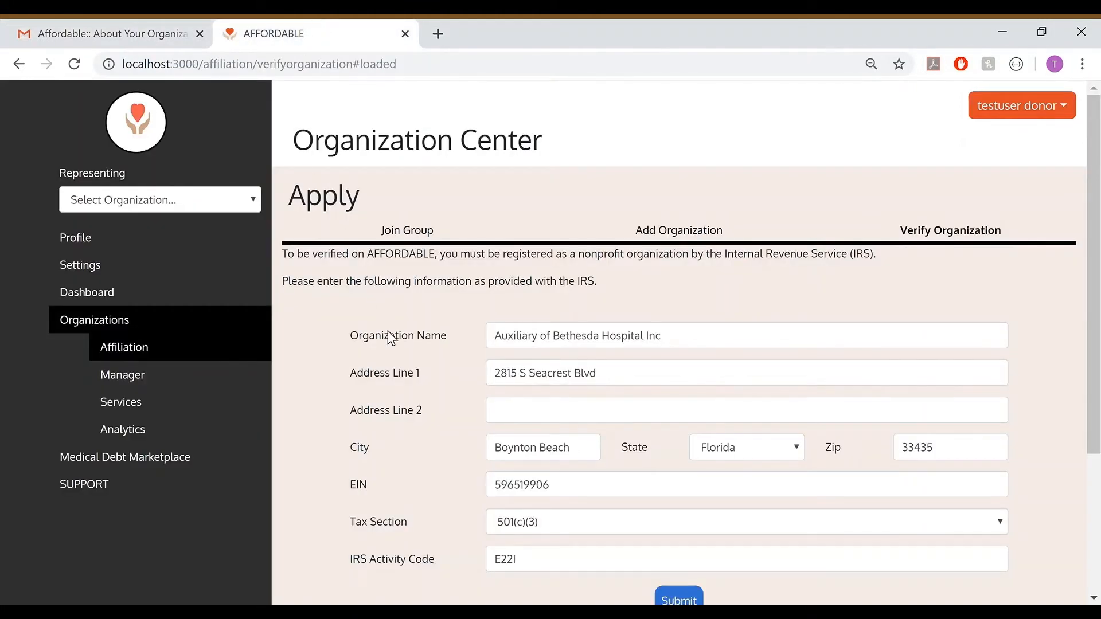
pyautogui.click(144, 200)
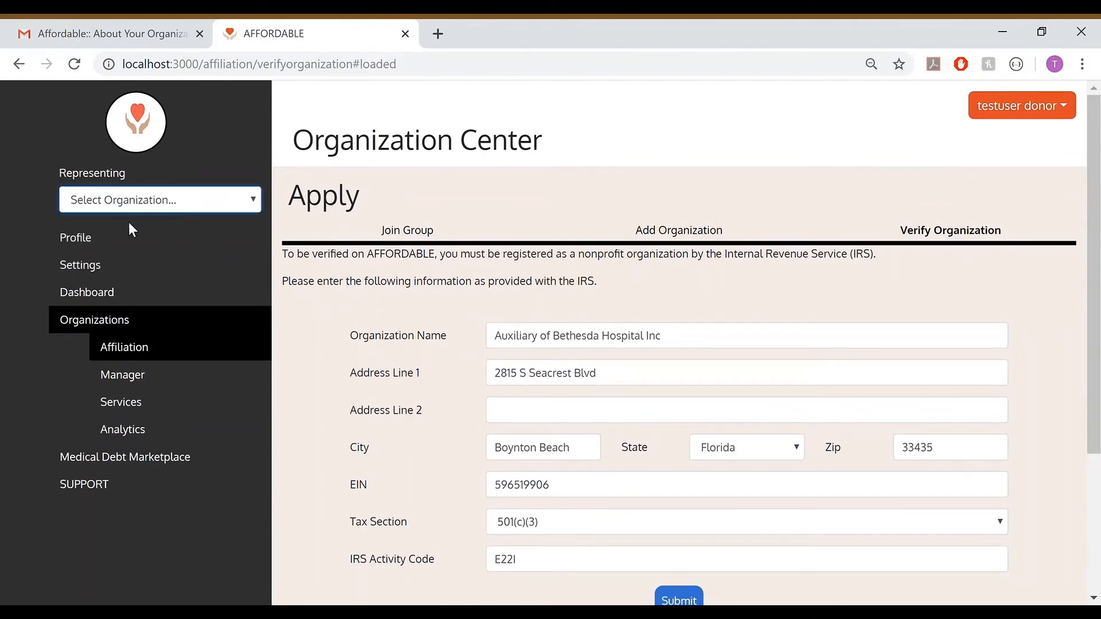
pyautogui.click(180, 283)
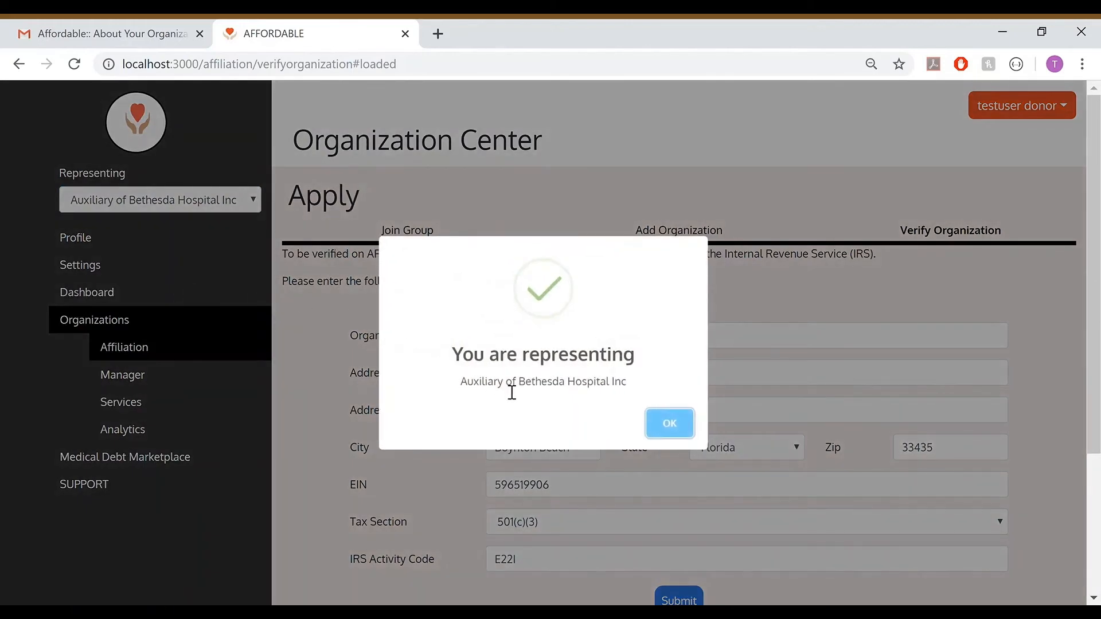
pyautogui.click(673, 425)
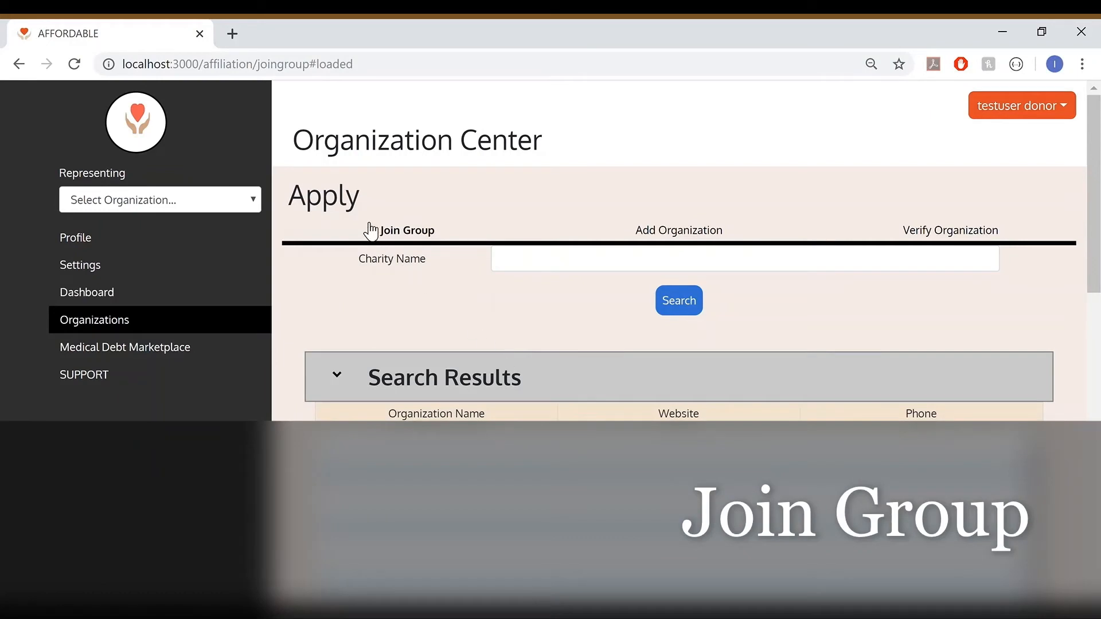
# Search for groups to join with the charity name left blank, and join testMetro Health
pyautogui.click(577, 271)
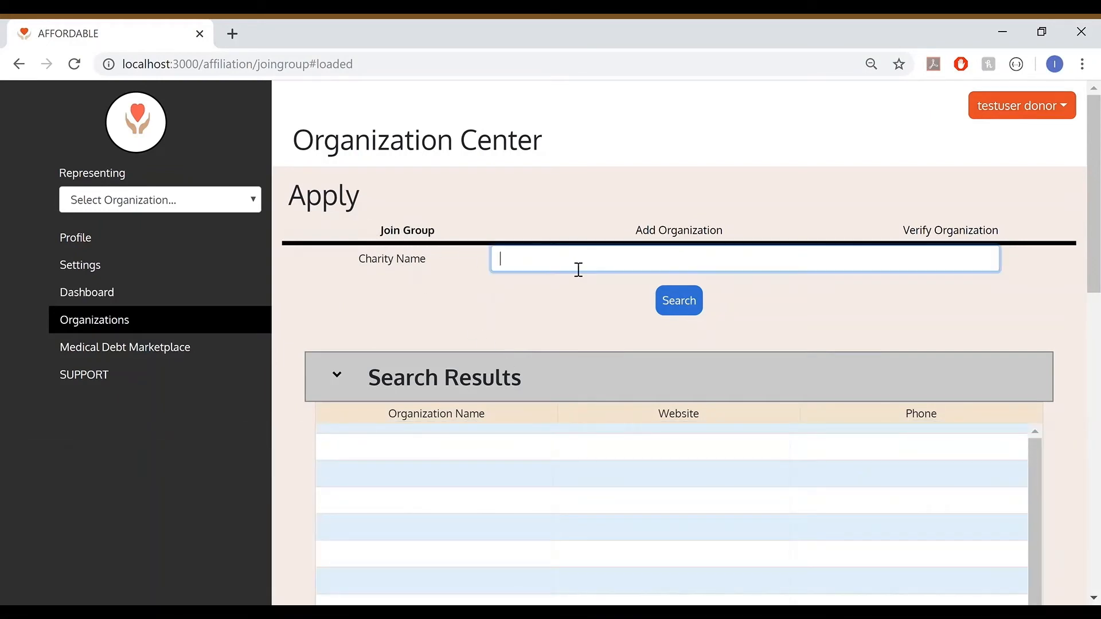
pyautogui.click(677, 307)
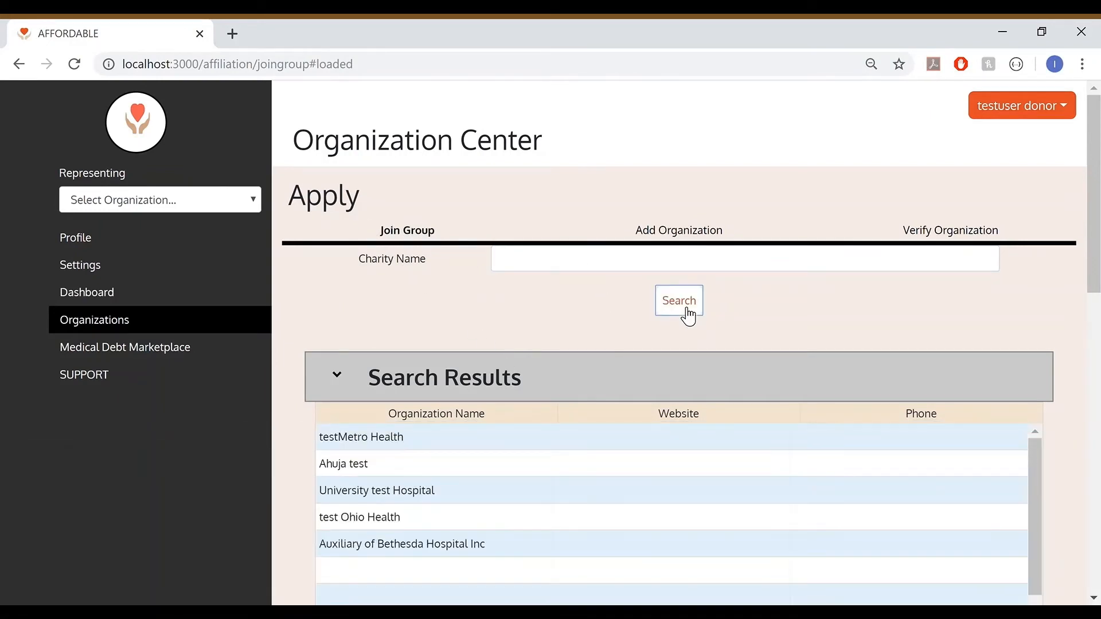
pyautogui.scroll(-2, 516, 316)
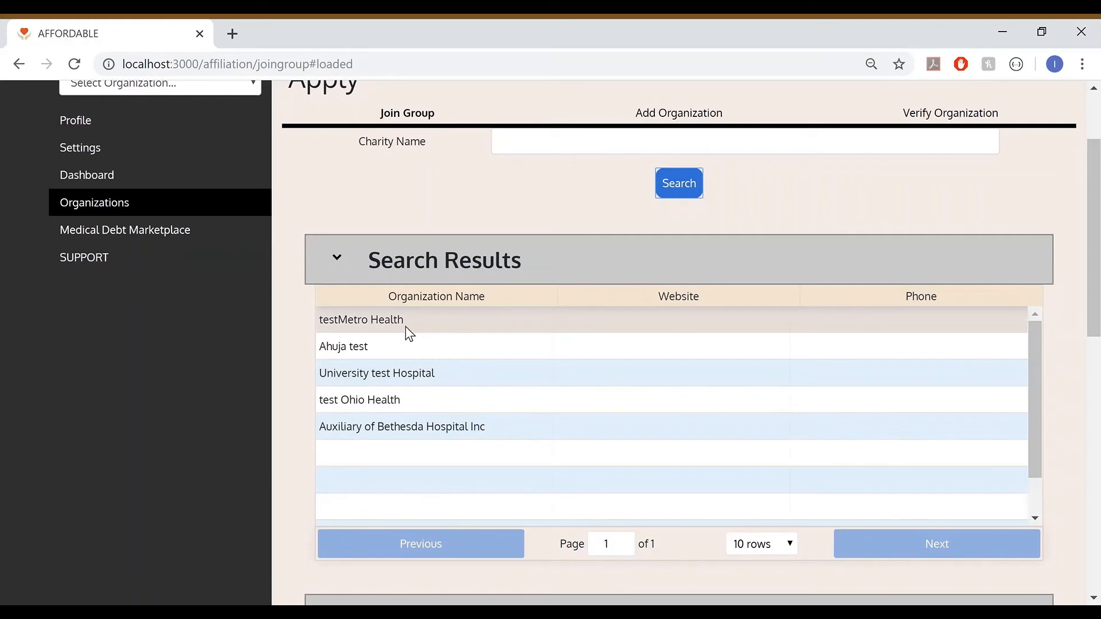
pyautogui.click(461, 322)
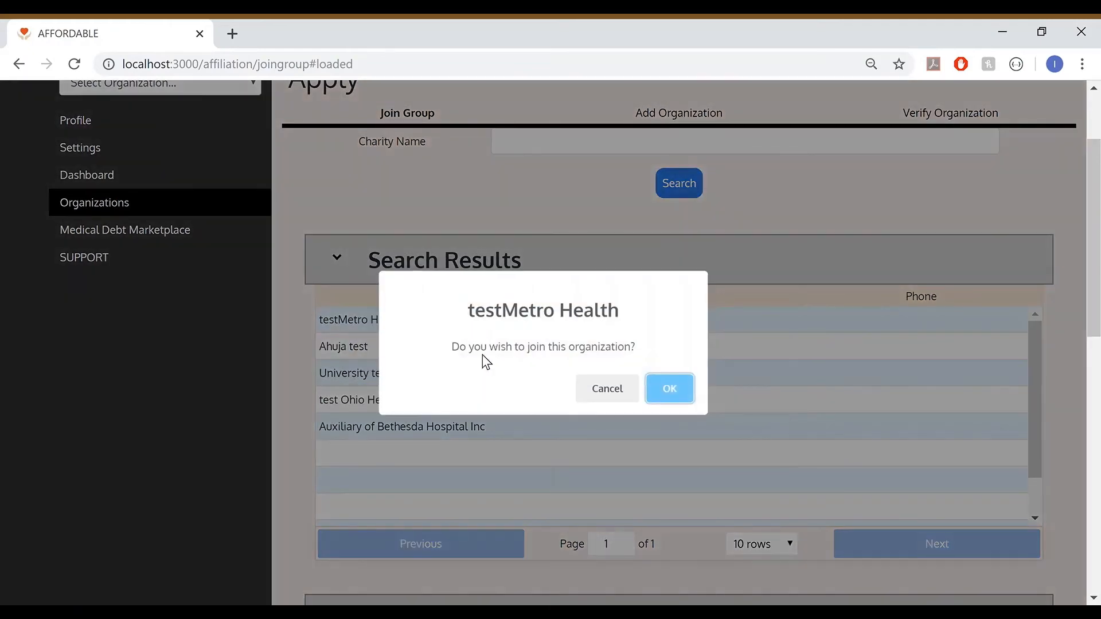
pyautogui.click(674, 395)
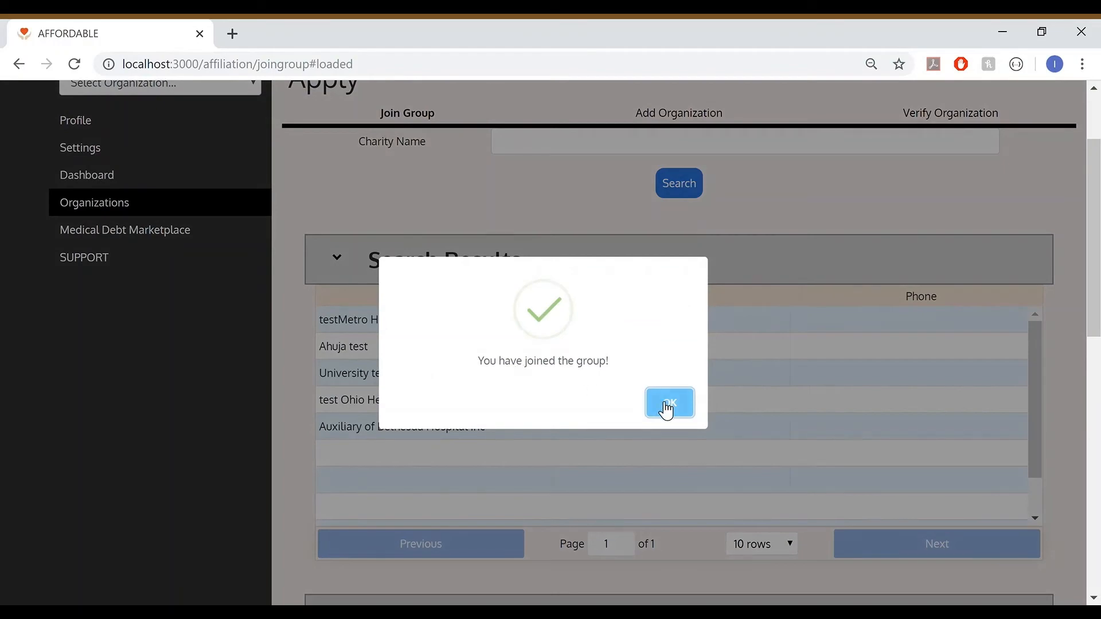
pyautogui.click(671, 413)
# Look over the membership requests and affiliations tables below the search results
pyautogui.scroll(-1, 671, 414)
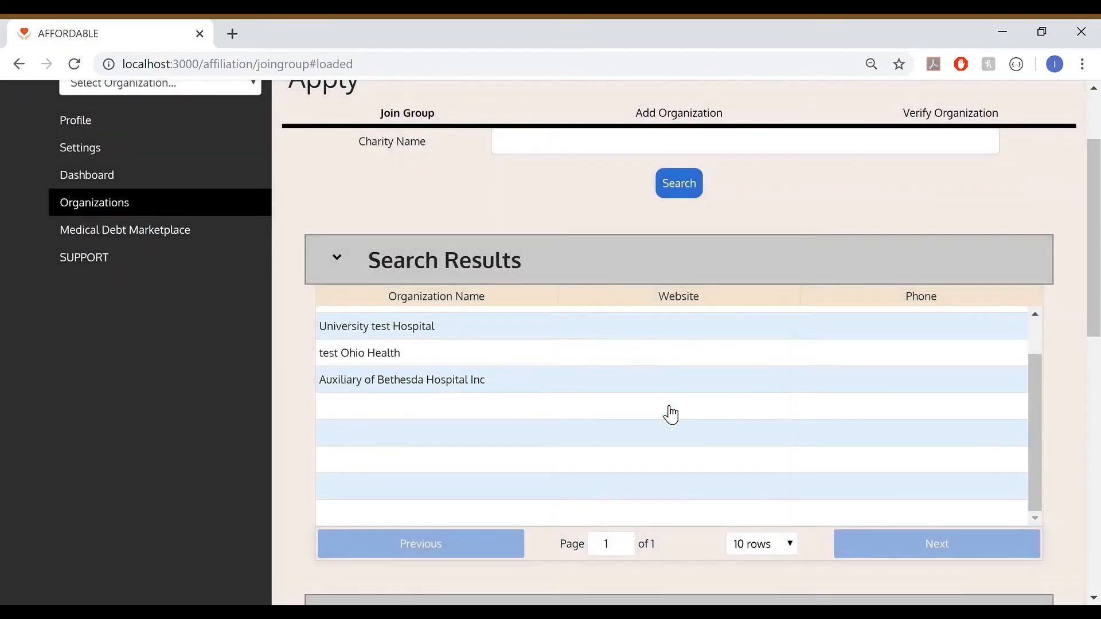
pyautogui.scroll(-6, 300, 450)
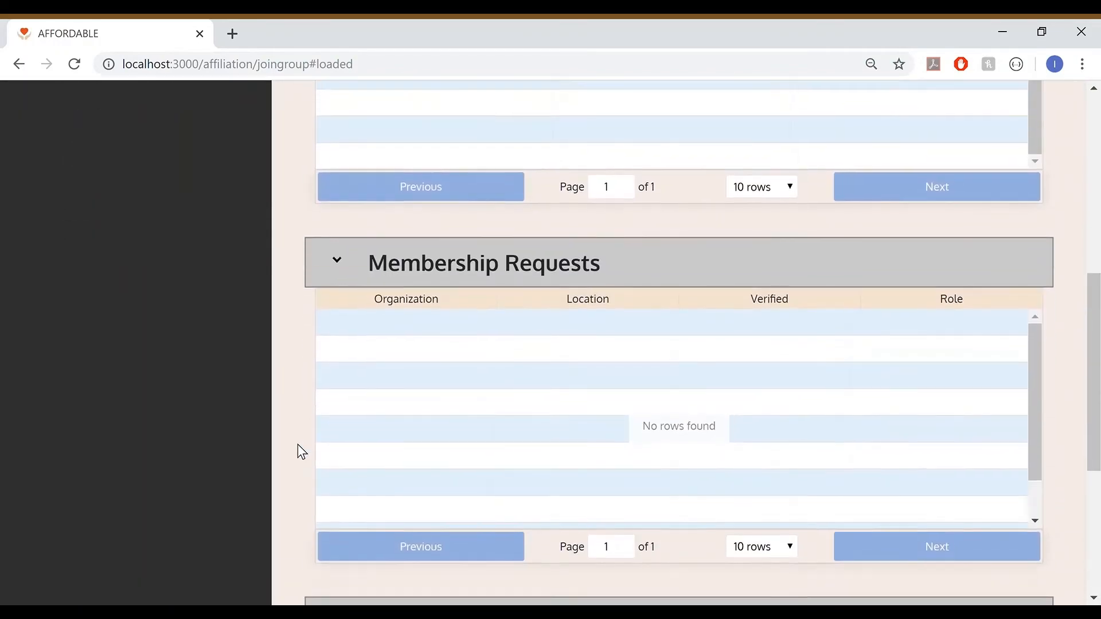
pyautogui.scroll(-5, 298, 446)
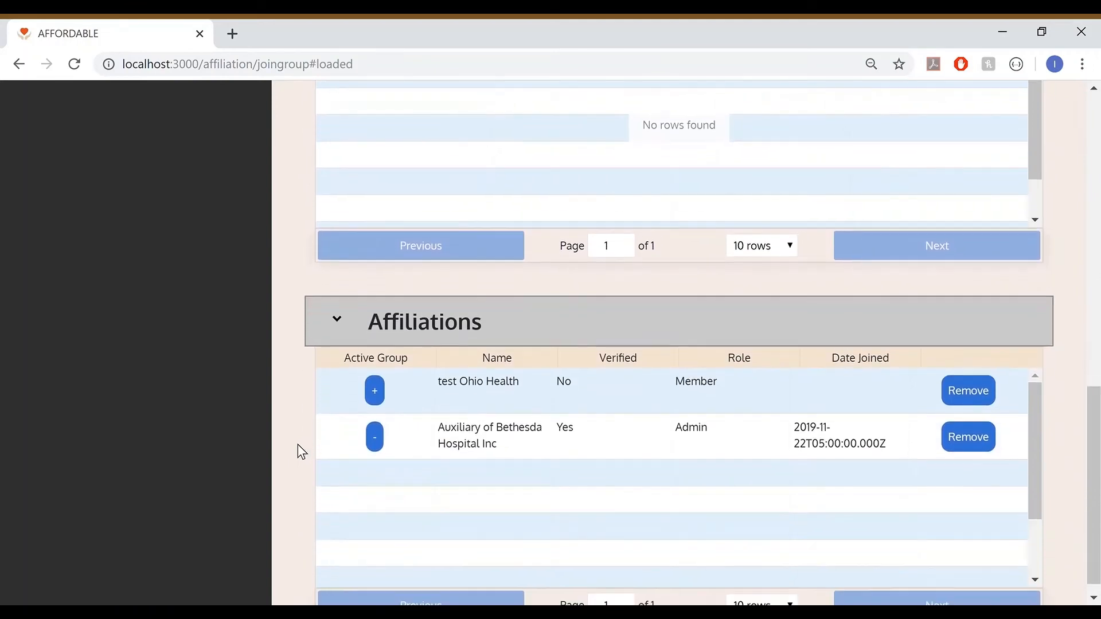
pyautogui.scroll(-1, 325, 343)
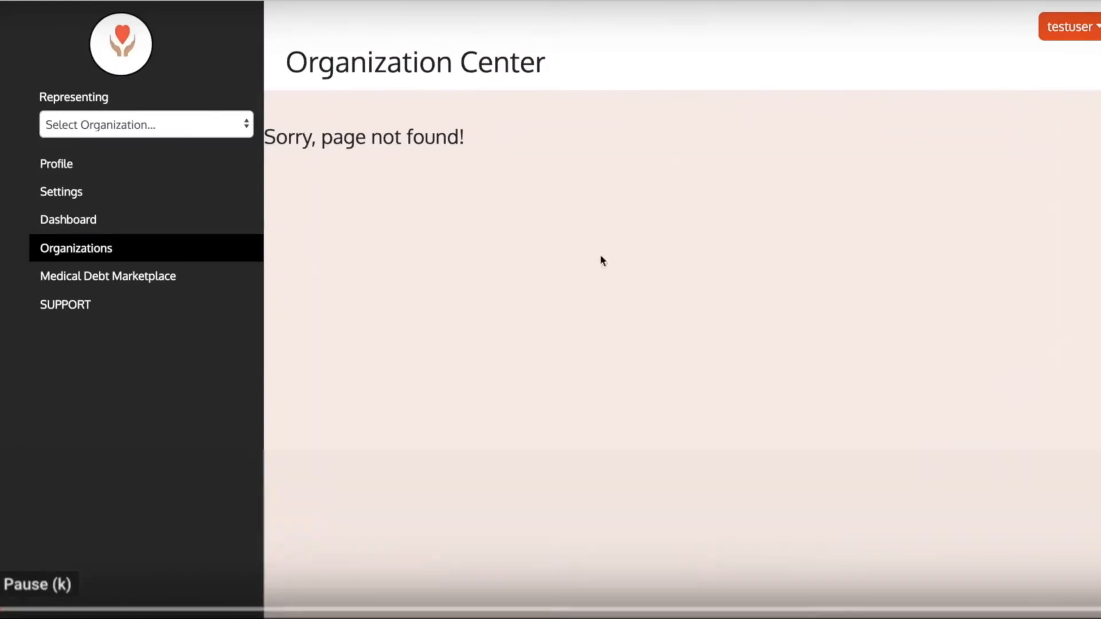
# Set "Sample - VerifiedTestOrg" as the organization being represented
pyautogui.click(227, 125)
pyautogui.click(220, 139)
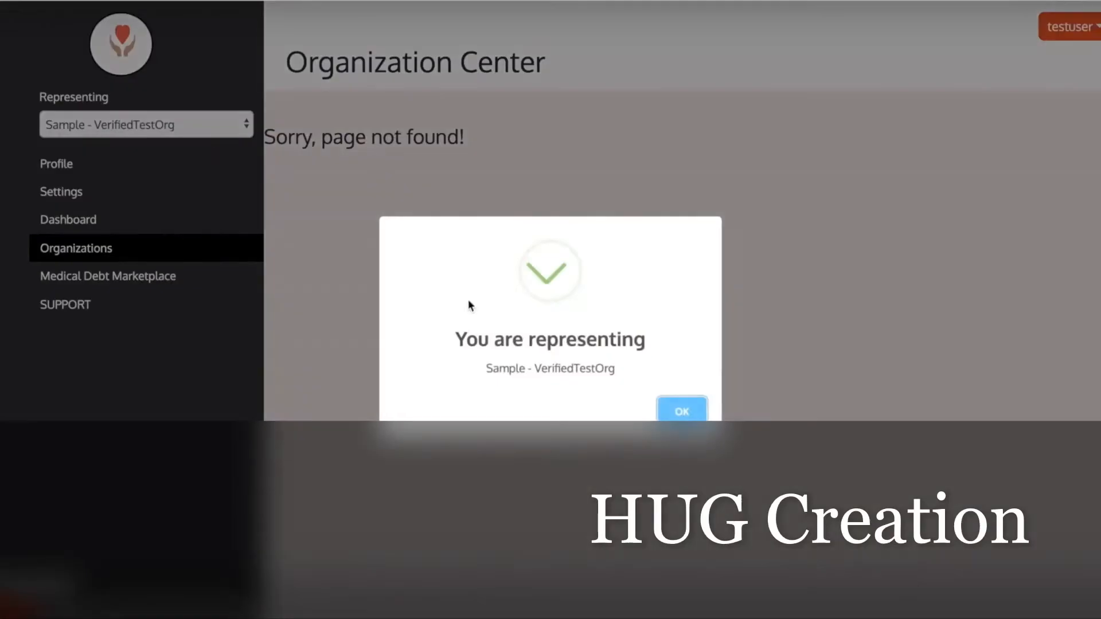
pyautogui.click(673, 415)
# Start creating a Health Utilizing Grant and name it "sample hug"
pyautogui.click(153, 278)
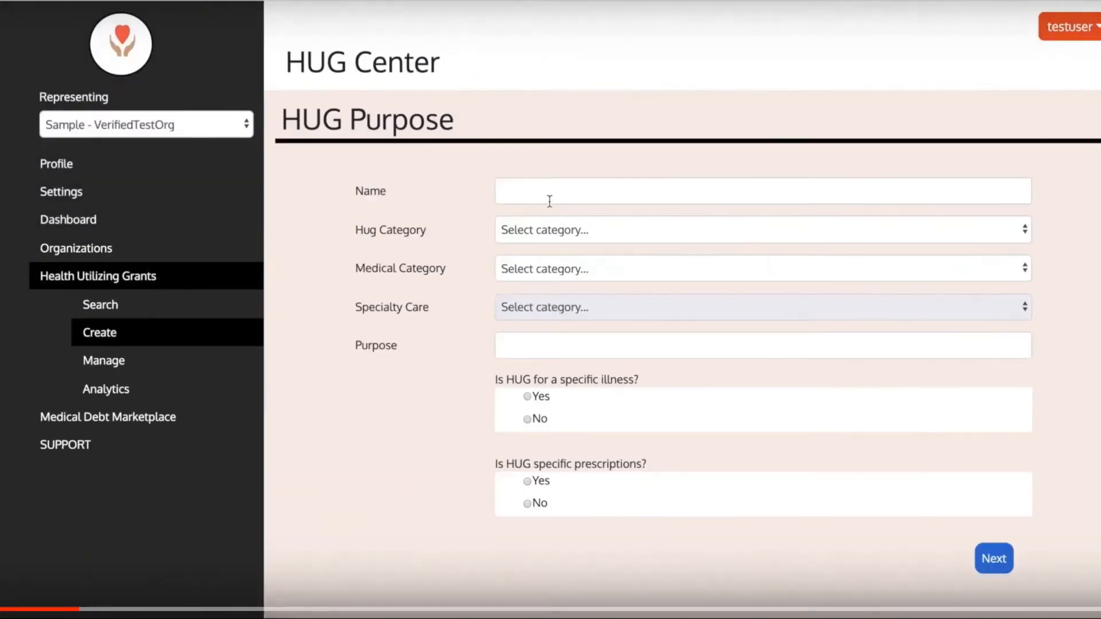
pyautogui.click(549, 201)
pyautogui.write('sample hugtest')
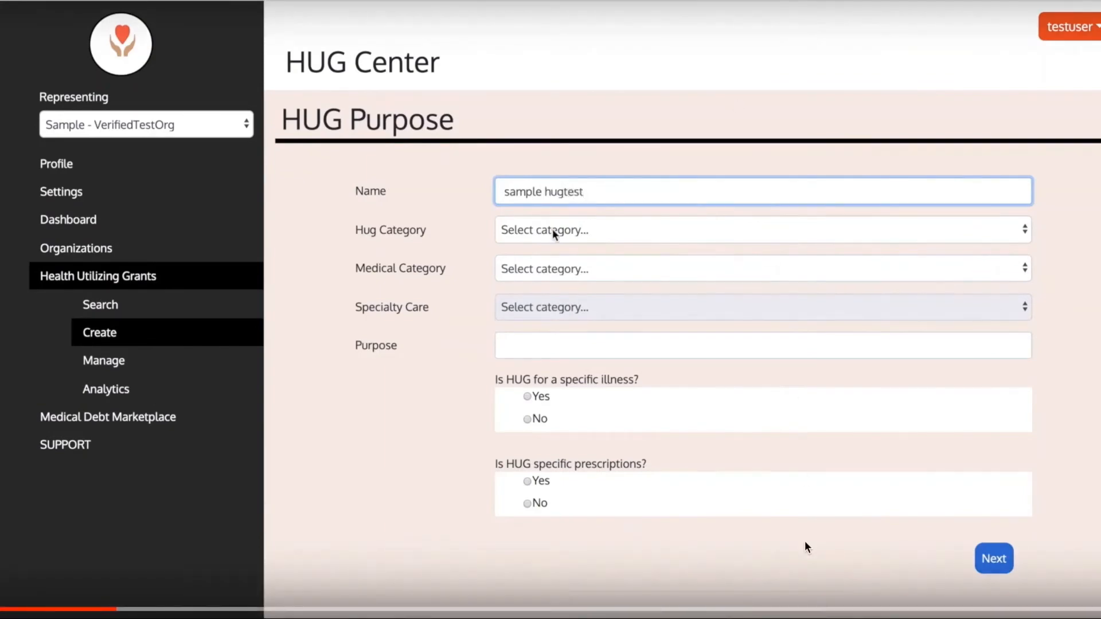
# Set the HUG's category to Medical Care, medical category to Specialty Care, specialty care to General Surgery, and purpose to "for testing"
pyautogui.click(554, 230)
pyautogui.click(553, 243)
pyautogui.click(555, 268)
pyautogui.click(542, 450)
pyautogui.click(566, 307)
pyautogui.click(577, 397)
pyautogui.click(556, 347)
pyautogui.write('for testing')
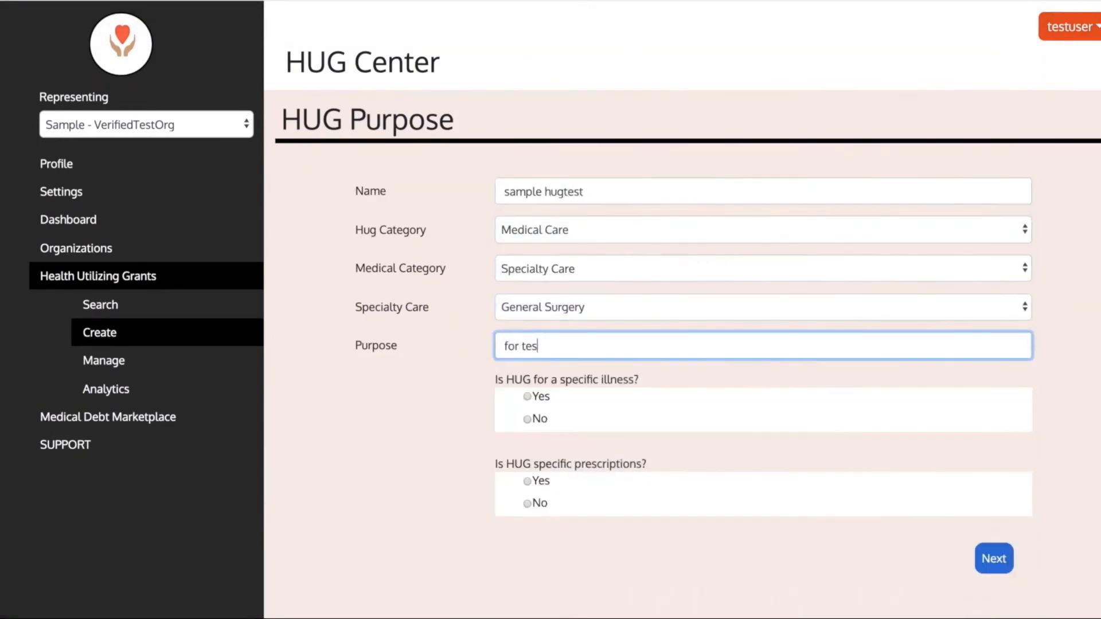
# Mark the HUG as being for a specific illness and add diagnoses from the suggestions for "an" and "thu"
pyautogui.click(527, 397)
pyautogui.scroll(-1, 527, 400)
pyautogui.click(554, 444)
pyautogui.write('an')
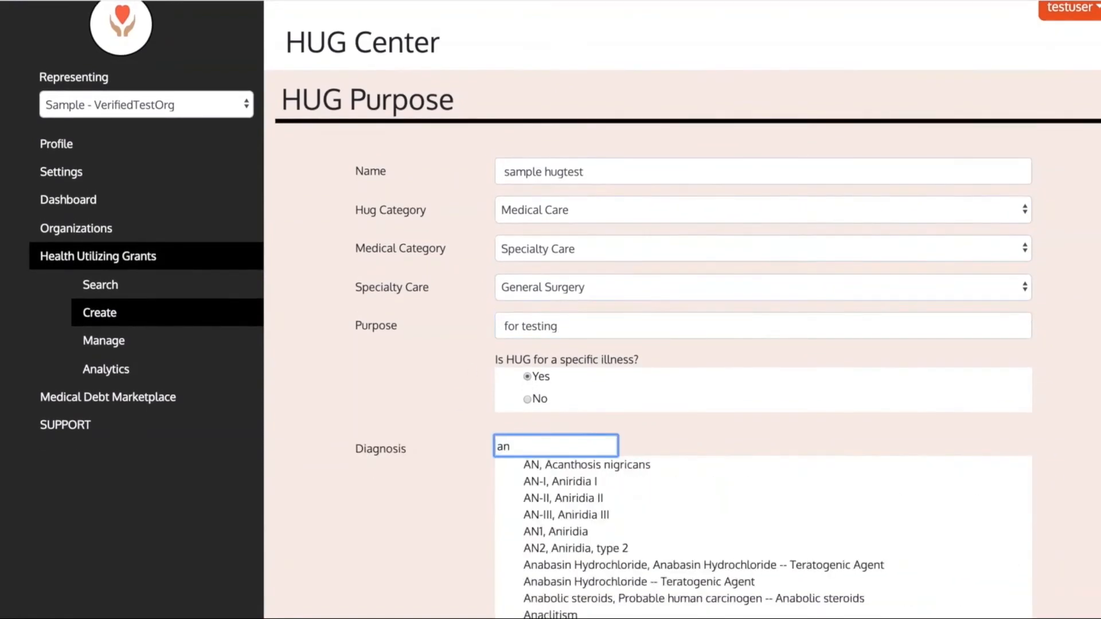
pyautogui.click(590, 566)
pyautogui.click(706, 491)
pyautogui.click(599, 469)
pyautogui.write('thu')
pyautogui.click(583, 515)
pyautogui.scroll(-1, 562, 533)
# Mark the HUG as being for specific prescriptions, pick one from the suggestions for "a", and continue to HUG Eligibility
pyautogui.click(528, 549)
pyautogui.scroll(-2, 527, 551)
pyautogui.click(524, 530)
pyautogui.write('a')
pyautogui.click(566, 581)
pyautogui.scroll(1, 992, 573)
pyautogui.click(992, 617)
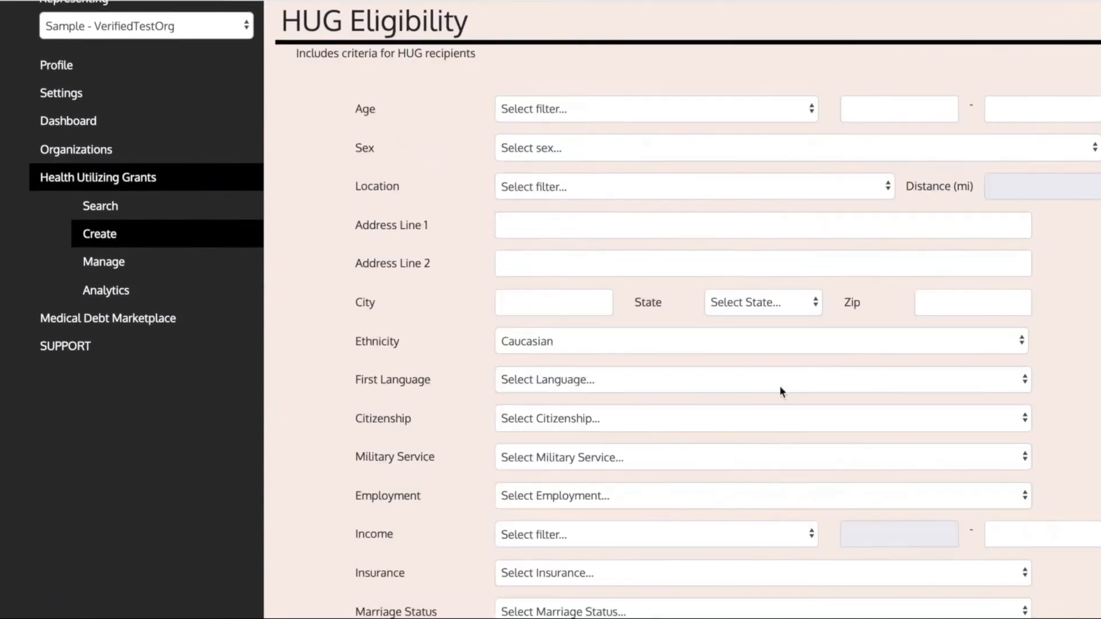
# Limit eligibility to the age range 10 to 20 and choose the recipients' sex
pyautogui.click(525, 110)
pyautogui.click(526, 153)
pyautogui.click(901, 117)
pyautogui.write('10')
pyautogui.click(1036, 110)
pyautogui.write('20')
pyautogui.click(806, 149)
pyautogui.click(772, 177)
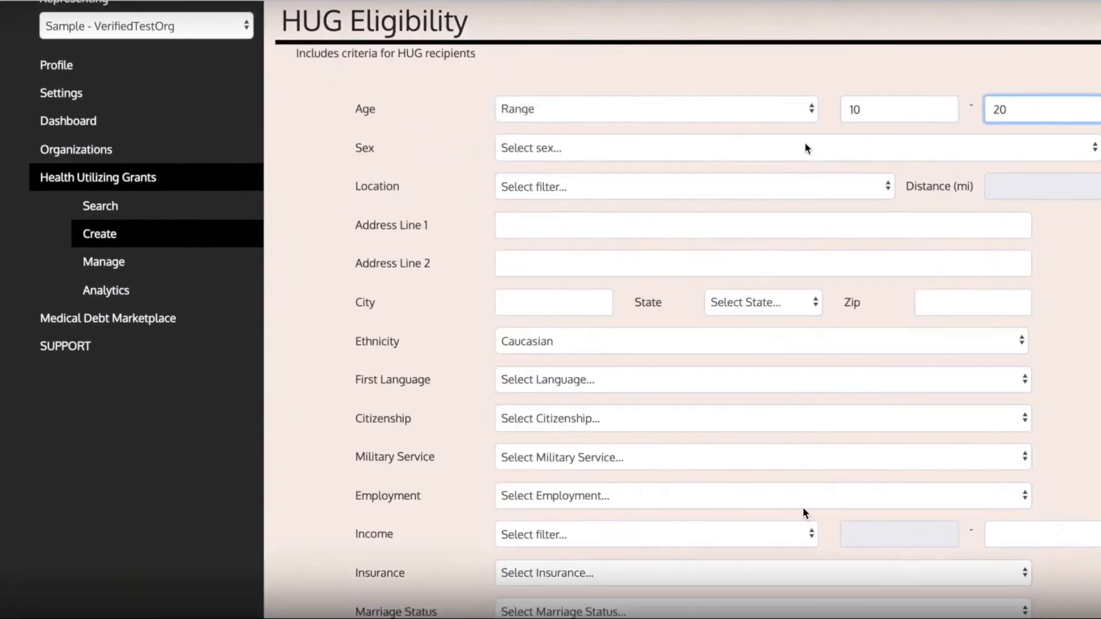
# Fill in the eligibility location with its two address lines, city, state and zip code
pyautogui.click(710, 201)
pyautogui.click(664, 226)
pyautogui.write('new test')
pyautogui.click(635, 270)
pyautogui.write('lane avenue')
pyautogui.press('Tab')
pyautogui.write('columbus')
pyautogui.click(783, 298)
pyautogui.click(783, 613)
pyautogui.click(947, 303)
pyautogui.write('1109')
# Choose the recipients' first language, citizenship, military service and employment criteria
pyautogui.scroll(-1, 933, 317)
pyautogui.click(704, 314)
pyautogui.click(699, 322)
pyautogui.click(693, 351)
pyautogui.click(690, 364)
pyautogui.click(686, 389)
pyautogui.click(683, 403)
pyautogui.click(680, 429)
pyautogui.click(677, 453)
# Set the income criterion to 45000 and choose the insurance and marriage status
pyautogui.click(676, 459)
pyautogui.click(677, 479)
pyautogui.click(1027, 465)
pyautogui.write('45000')
pyautogui.click(762, 504)
pyautogui.click(751, 518)
pyautogui.click(711, 542)
pyautogui.click(701, 558)
# Set the last eligibility filter to 15 and continue to HUG Information
pyautogui.click(699, 581)
pyautogui.click(700, 597)
pyautogui.click(1027, 581)
pyautogui.write('15')
pyautogui.click(1055, 614)
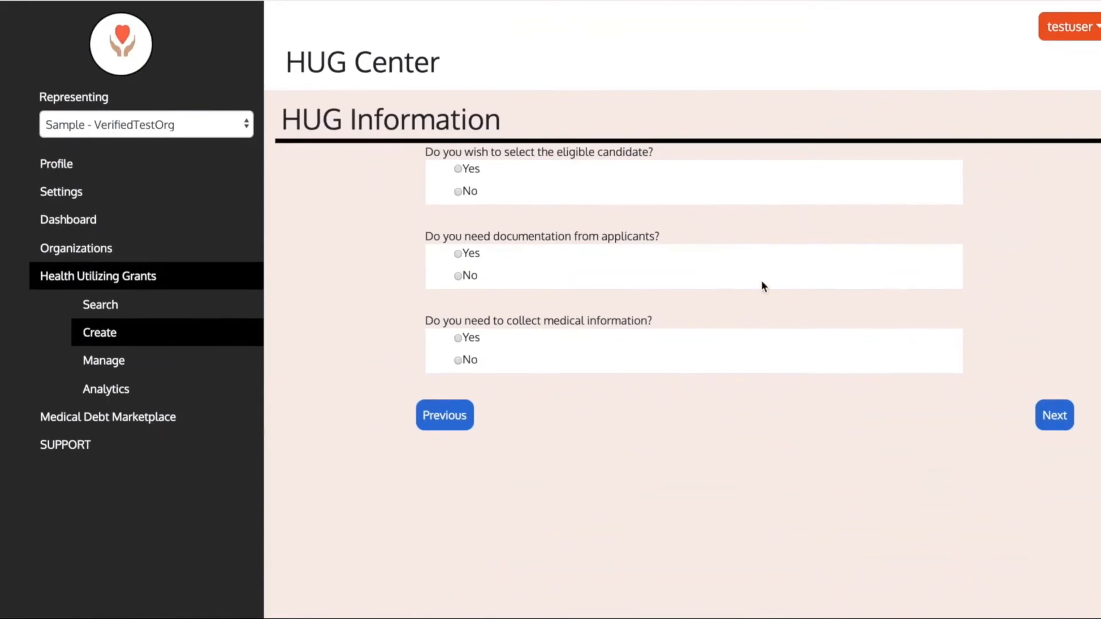
# Answer No to selecting the eligible candidate, and require a birth certificate and DD Form 256 from applicants
pyautogui.click(459, 192)
pyautogui.click(458, 253)
pyautogui.scroll(-2, 593, 281)
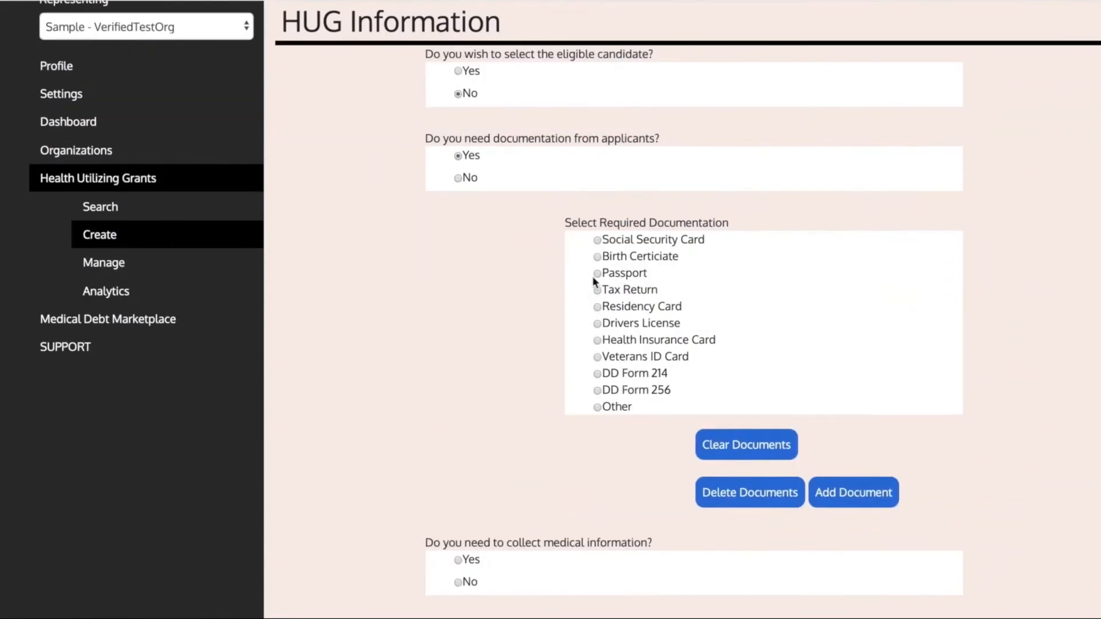
pyautogui.click(745, 444)
pyautogui.scroll(-1, 501, 449)
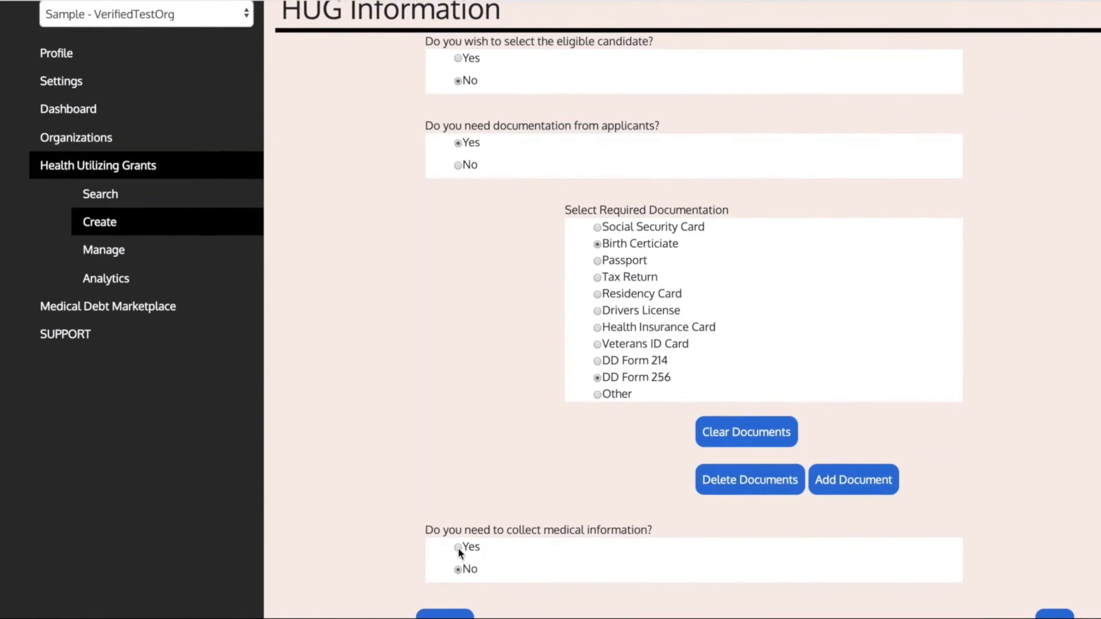
# Answer Yes to collecting medical information and continue to HUG Fundraising
pyautogui.click(458, 547)
pyautogui.scroll(-10, 599, 504)
pyautogui.scroll(3, 729, 330)
# Set the active dates to 10/11/2017 - 10/23/2019, the fundraising options to "money" and the distribution timeline to "year"
pyautogui.click(509, 174)
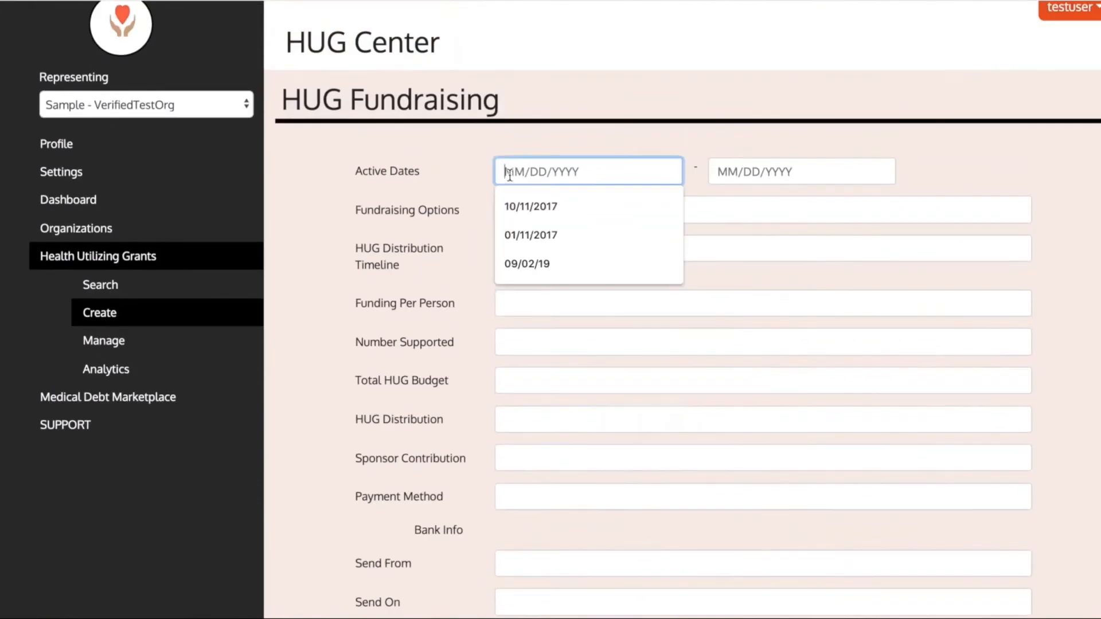
pyautogui.click(519, 207)
pyautogui.click(738, 172)
pyautogui.click(740, 198)
pyautogui.click(696, 211)
pyautogui.write('money')
pyautogui.click(627, 246)
pyautogui.write('year')
# Enter 500 as the number supported, and 200 for funding per person, total budget, HUG distribution and sponsor contribution
pyautogui.click(615, 305)
pyautogui.write('200')
pyautogui.click(592, 342)
pyautogui.write('500')
pyautogui.click(567, 381)
pyautogui.write('200')
pyautogui.click(556, 420)
pyautogui.write('200')
pyautogui.click(544, 459)
pyautogui.write('200')
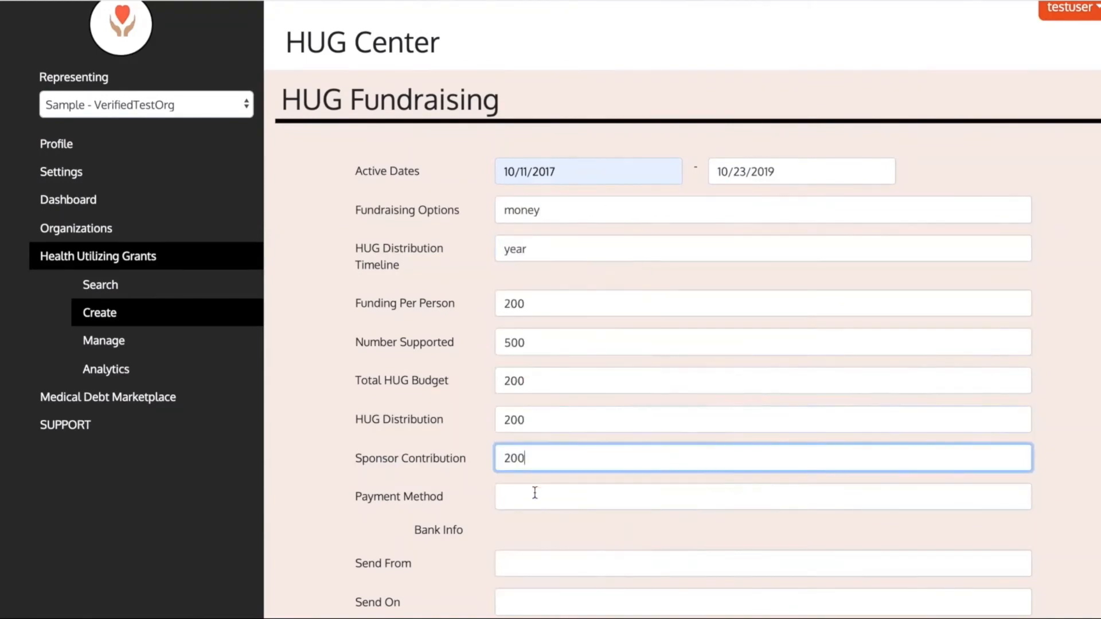
# Set the payment method to "card"
pyautogui.click(534, 493)
pyautogui.scroll(-3, 533, 491)
pyautogui.write('card')
pyautogui.scroll(-2, 517, 321)
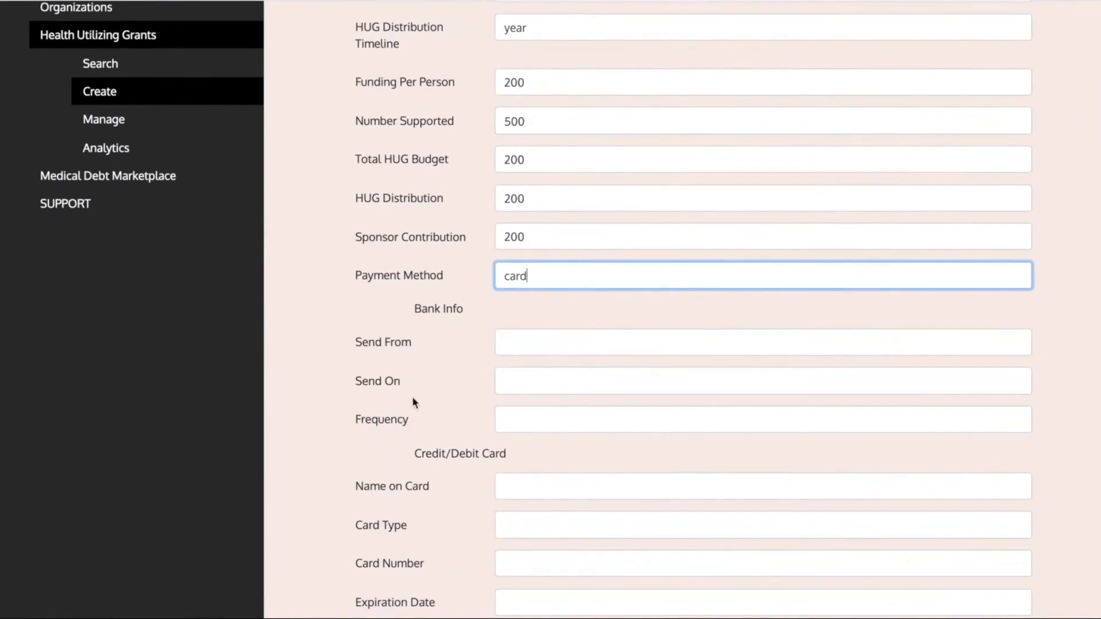
# Fill in the billing address lines, city, state and zip code
pyautogui.scroll(-2, 413, 402)
pyautogui.scroll(-4, 568, 472)
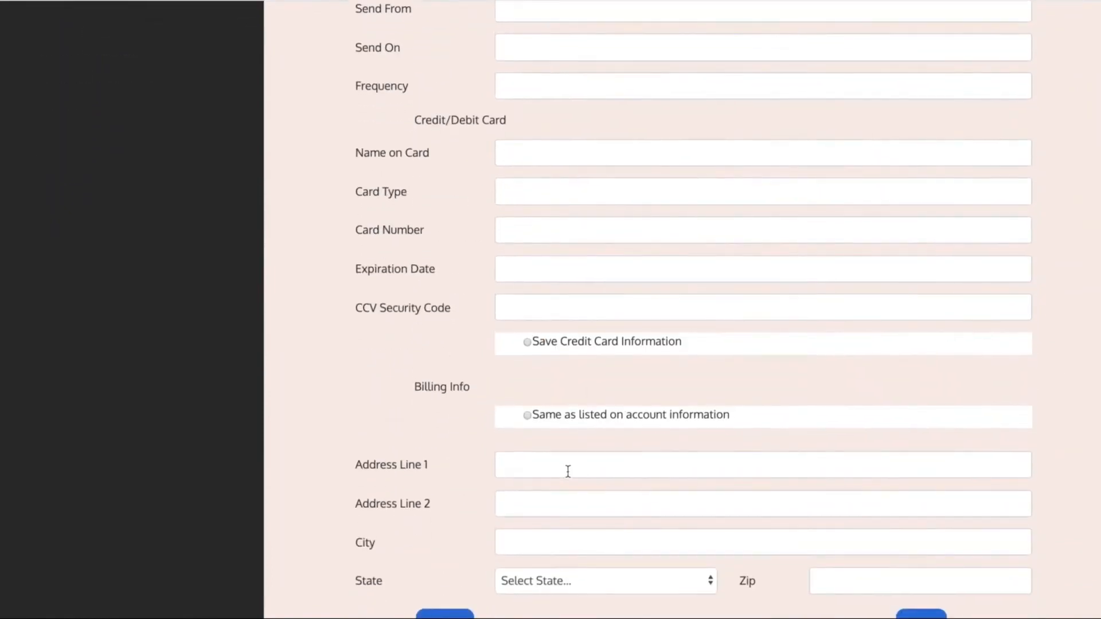
pyautogui.click(568, 472)
pyautogui.write('test addressline1')
pyautogui.click(568, 505)
pyautogui.write('sample avenue')
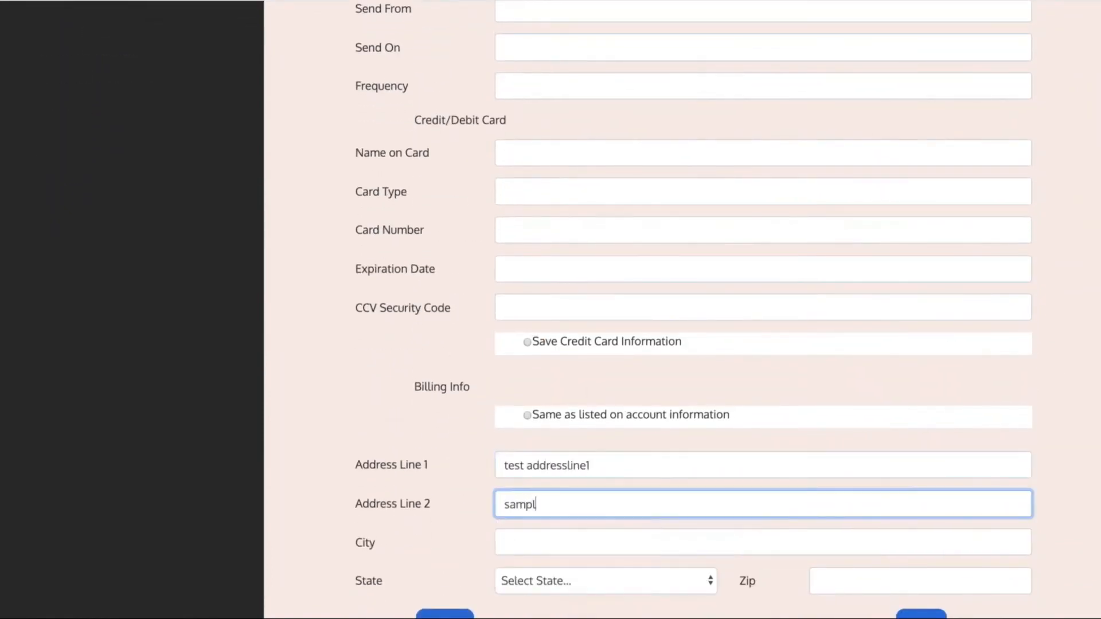
pyautogui.click(568, 542)
pyautogui.write('columbus')
pyautogui.click(686, 585)
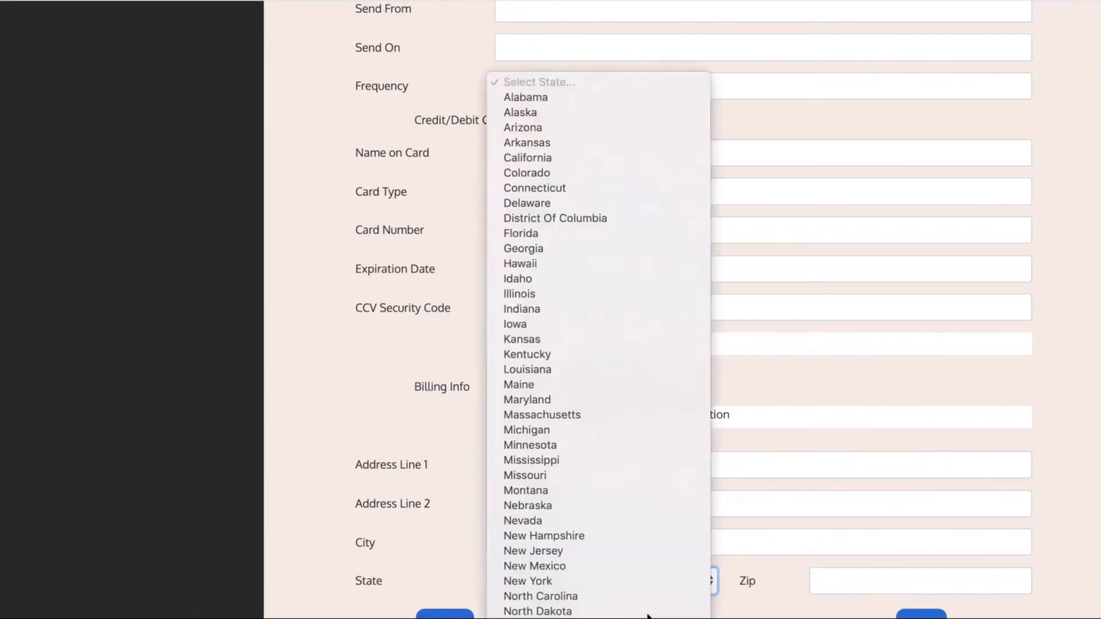
pyautogui.click(661, 599)
pyautogui.click(883, 583)
pyautogui.write('43099')
# Submit the completed HUG and dismiss the thank-you message
pyautogui.scroll(4, 885, 484)
pyautogui.scroll(-4, 886, 483)
pyautogui.click(921, 615)
pyautogui.click(680, 424)
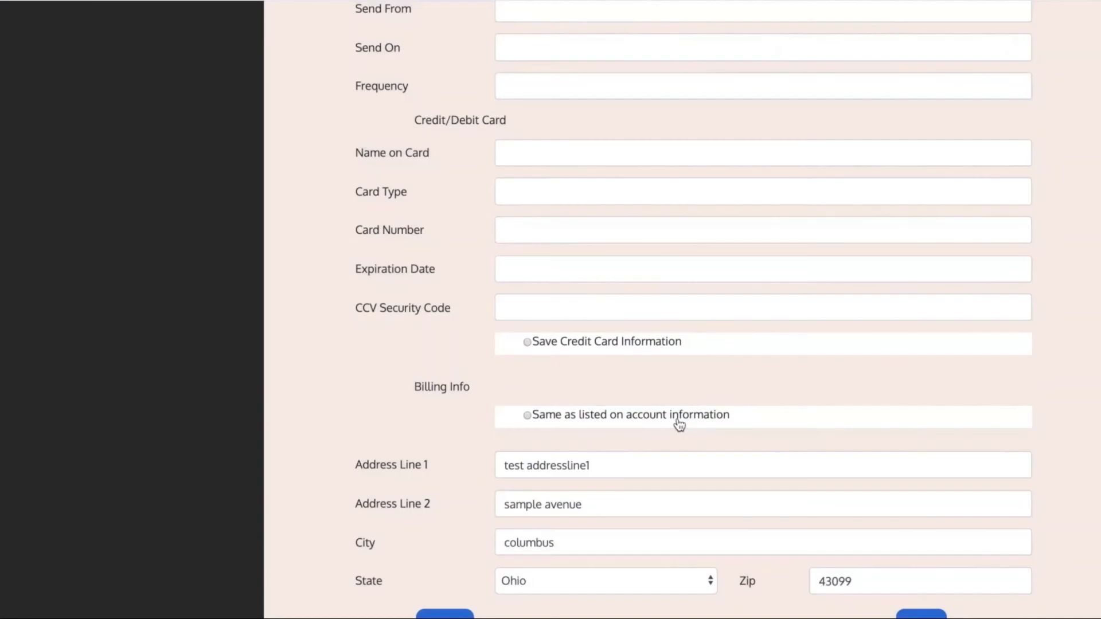
# Open the "Affordable:: About Your HUG" e-mail in Gmail and highlight its sentence about the HUG "sample hugtest"
pyautogui.scroll(5, 369, 164)
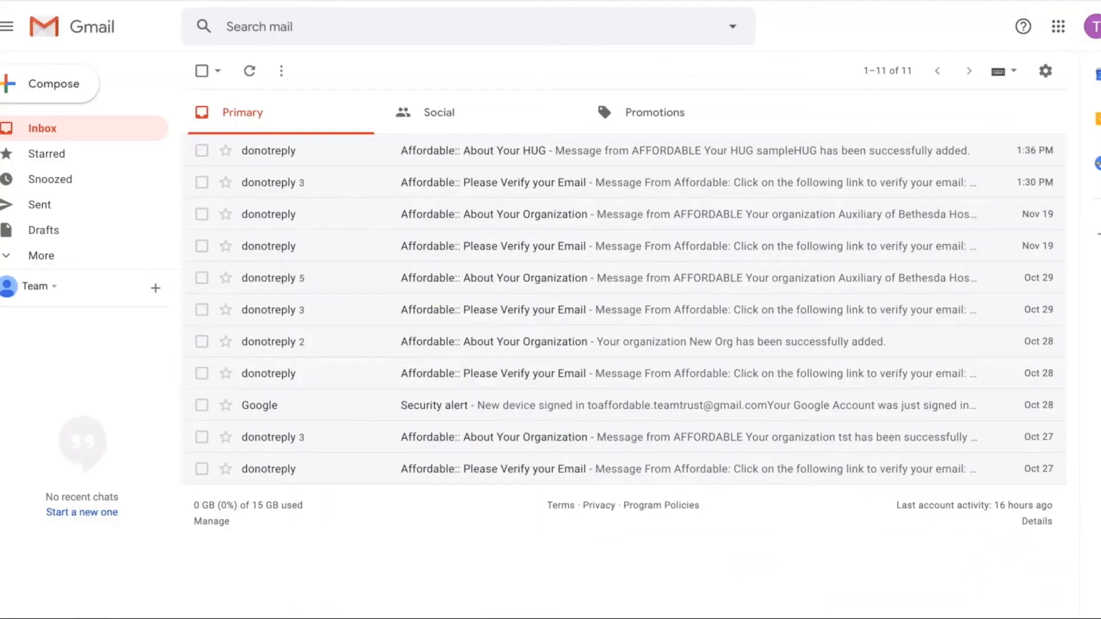
pyautogui.click(423, 152)
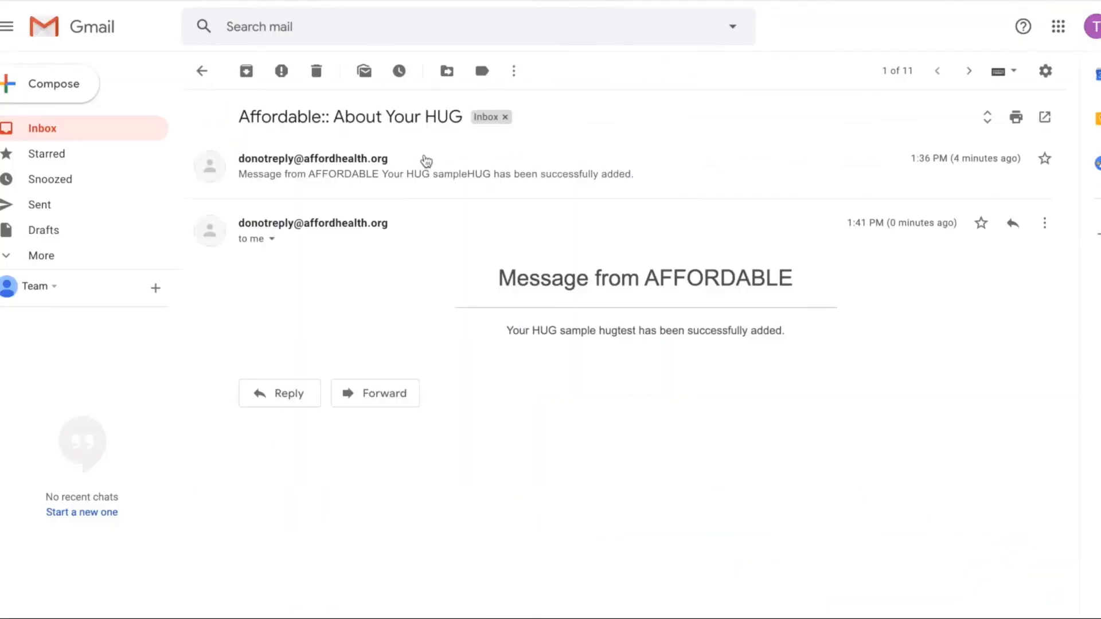
pyautogui.moveTo(507, 386); pyautogui.dragTo(798, 391)
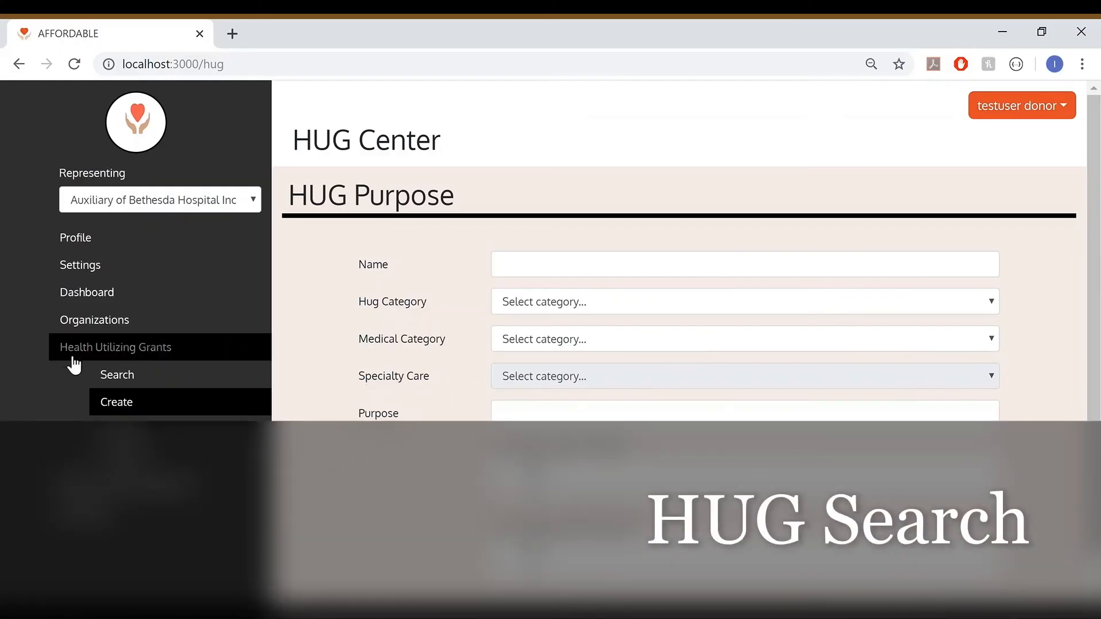
# Switch to HUG Search in AFFORDABLE, search with the HUG name left blank, and look over the listed grant
pyautogui.click(127, 379)
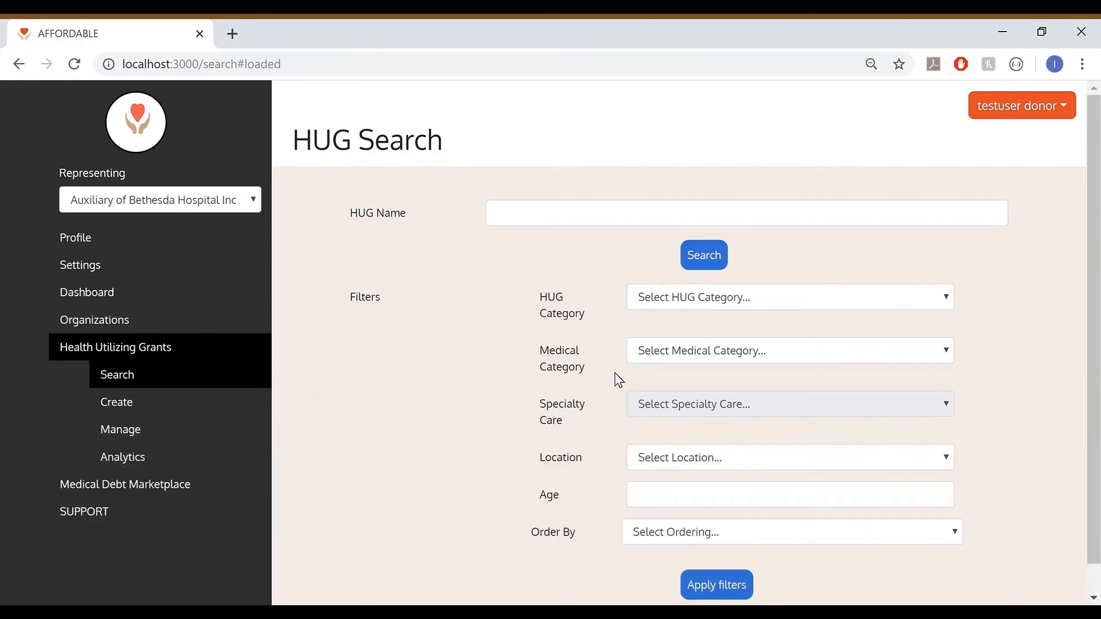
pyautogui.scroll(-1, 615, 373)
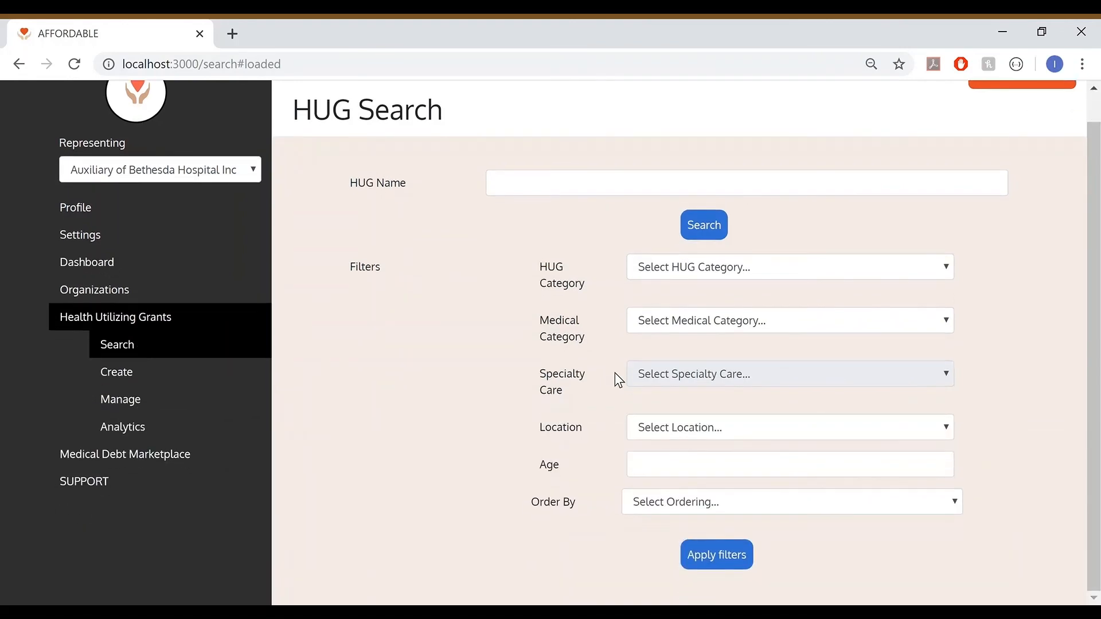
pyautogui.click(715, 236)
pyautogui.scroll(-6, 536, 466)
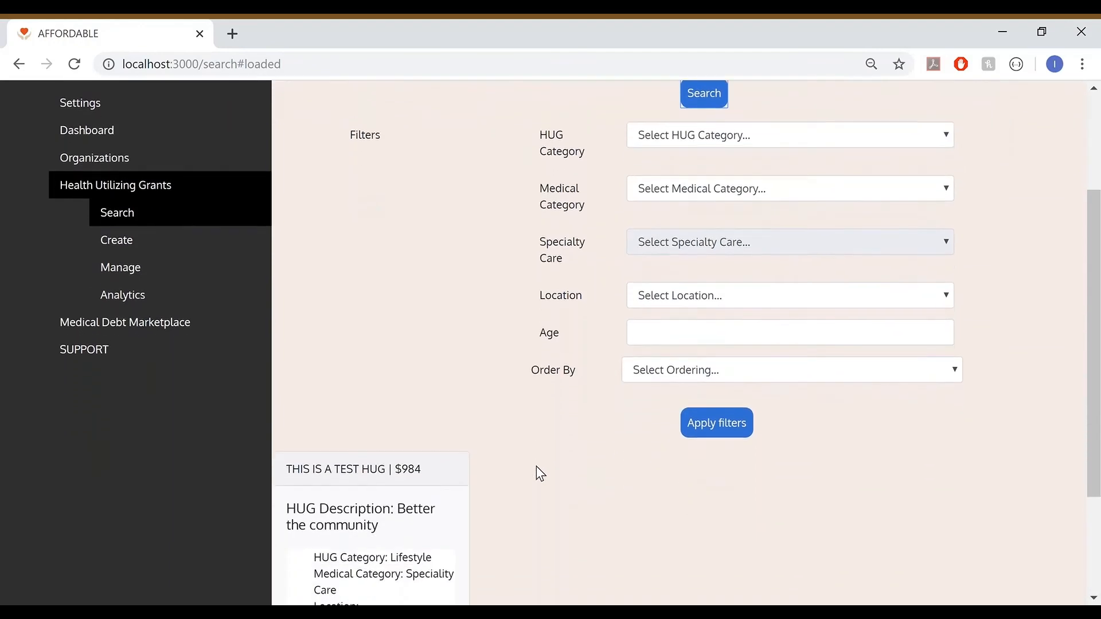
pyautogui.scroll(-4, 538, 469)
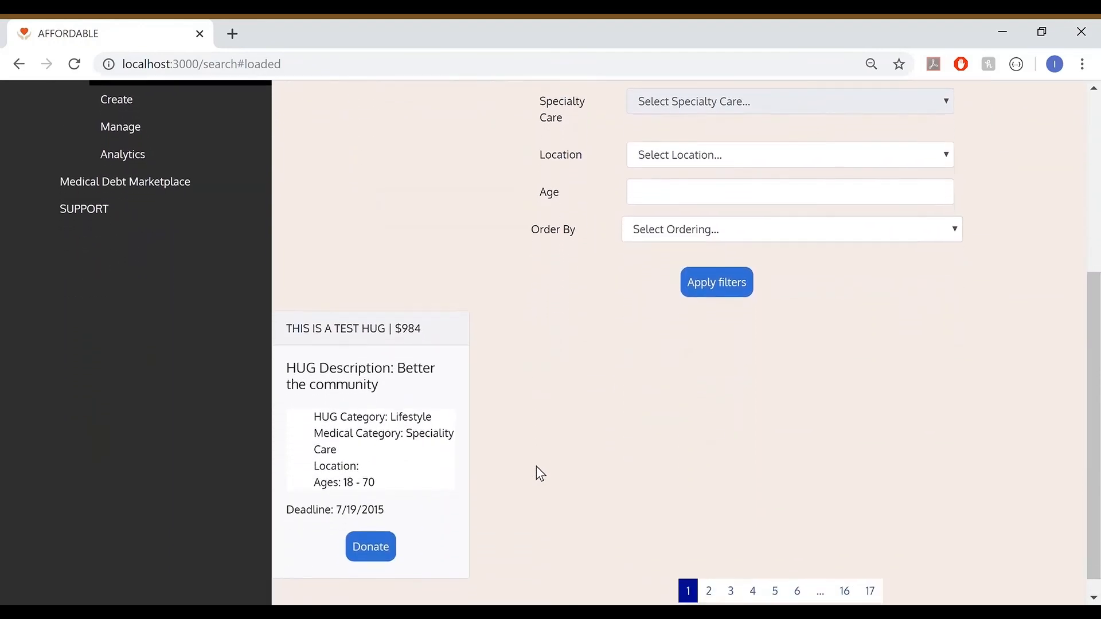
pyautogui.scroll(10, 541, 474)
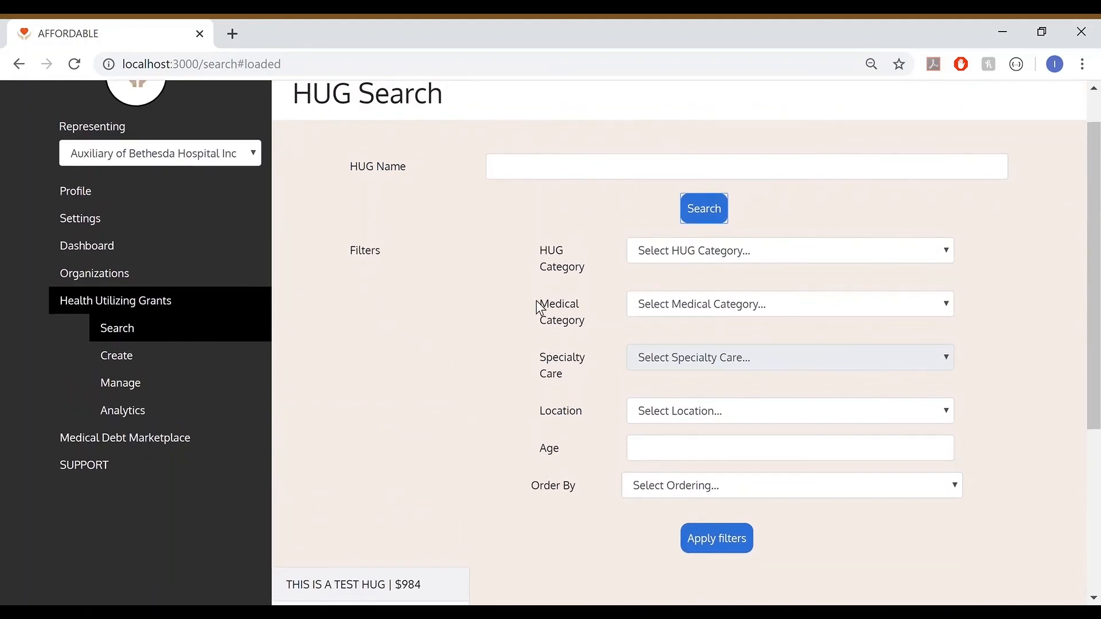
# Filter the HUG search by the Lifestyle category and examine the details of the listed grant
pyautogui.click(736, 254)
pyautogui.click(721, 357)
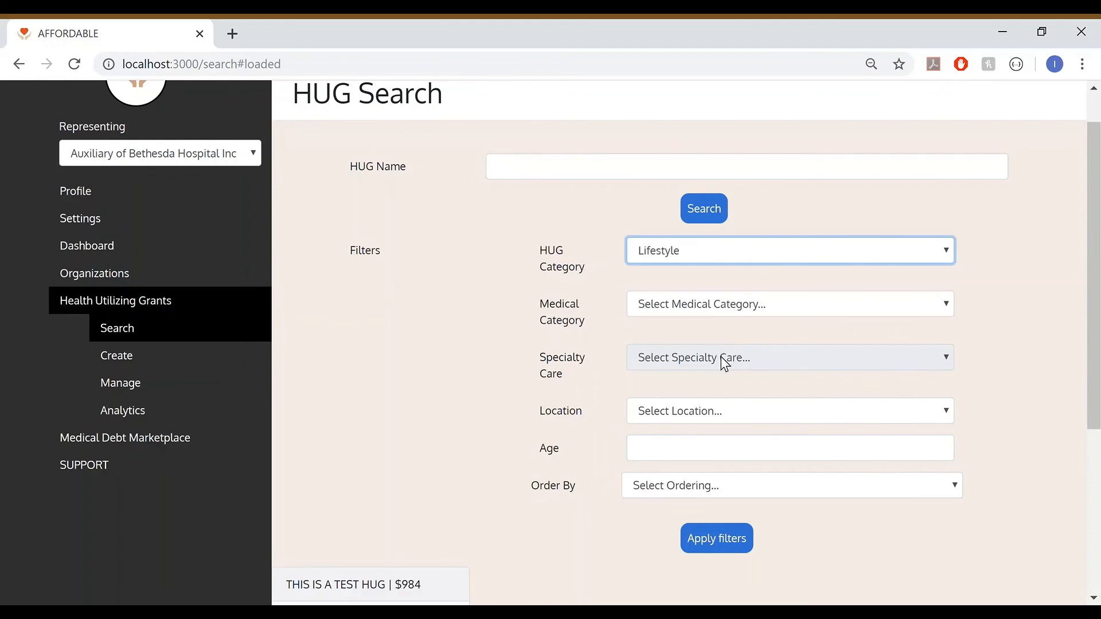
pyautogui.click(713, 535)
pyautogui.scroll(-2, 787, 544)
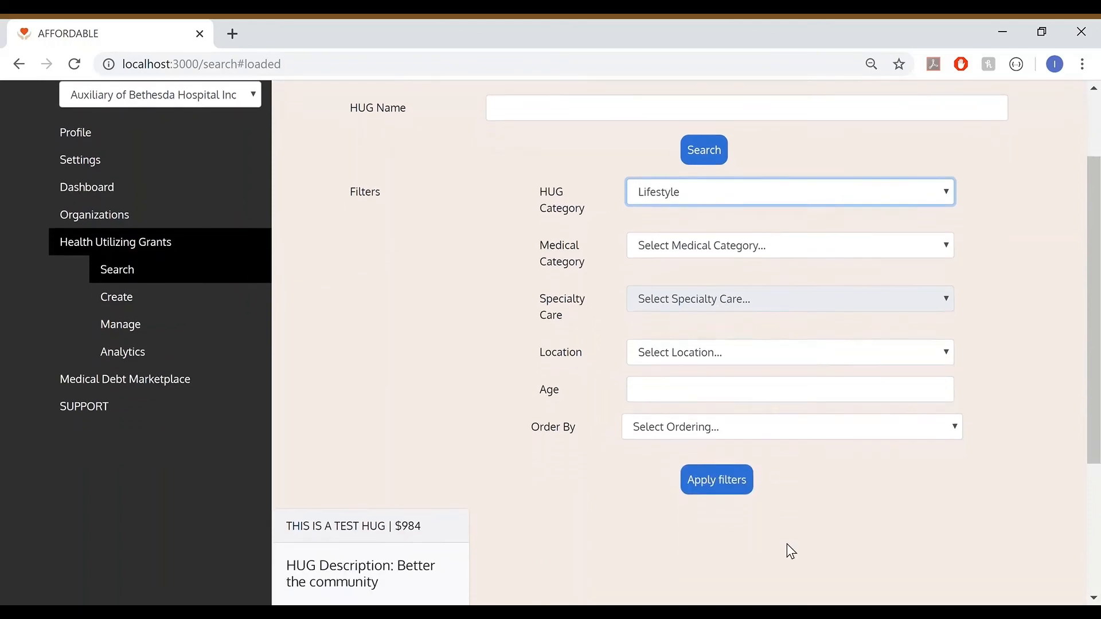
pyautogui.click(718, 481)
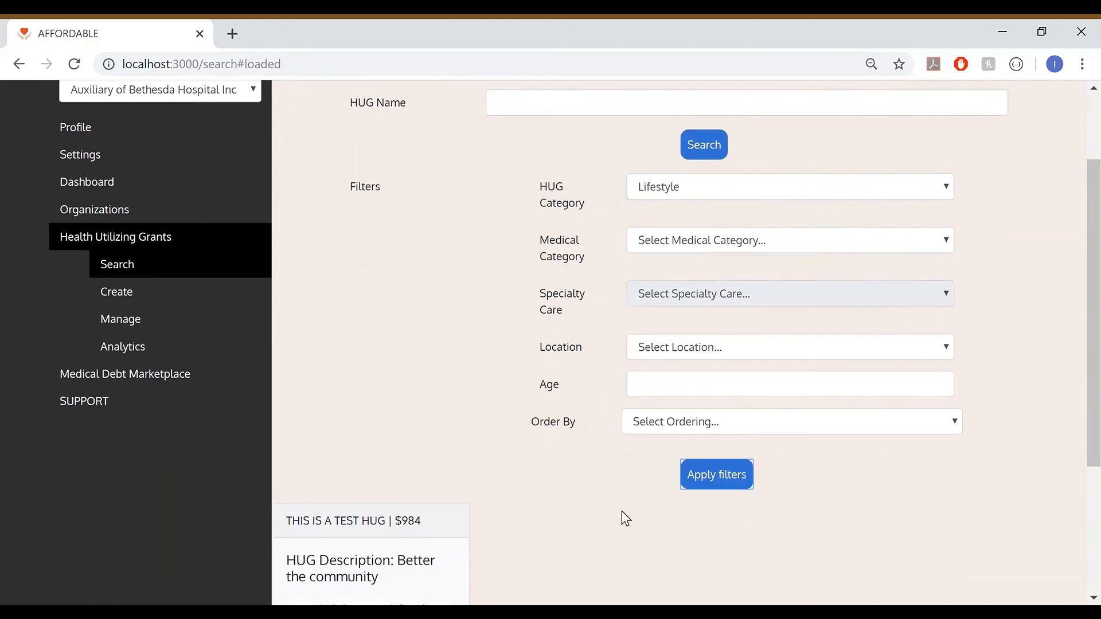
pyautogui.scroll(-4, 671, 516)
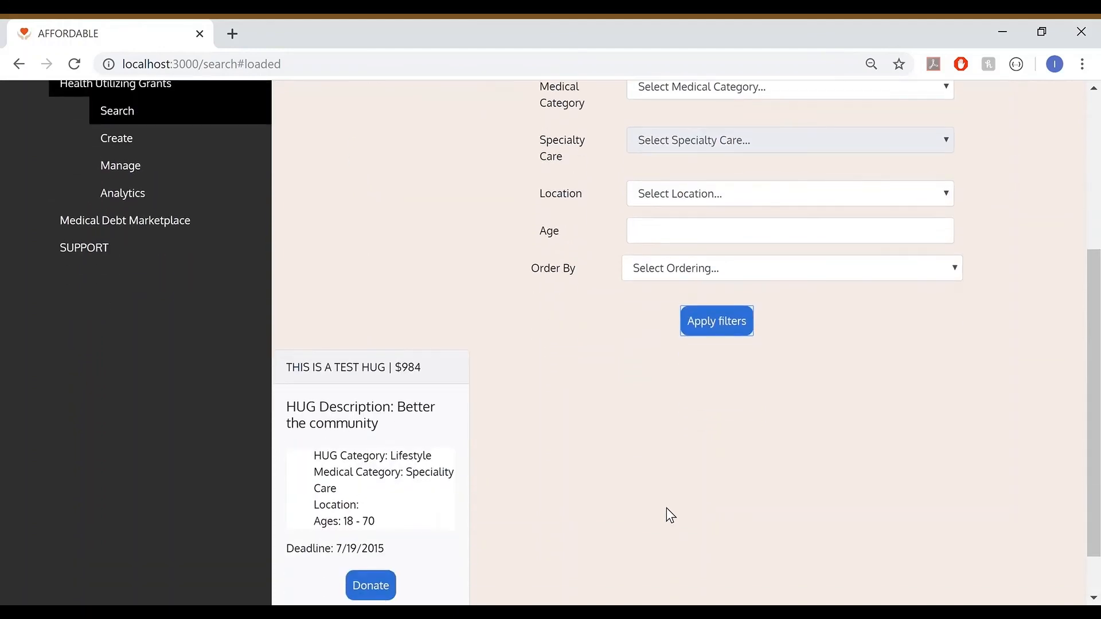
pyautogui.moveTo(392, 414); pyautogui.dragTo(438, 415)
pyautogui.click(548, 457)
# Donate $100 to HUGTEST and dismiss the thank-you message
pyautogui.scroll(-1, 548, 457)
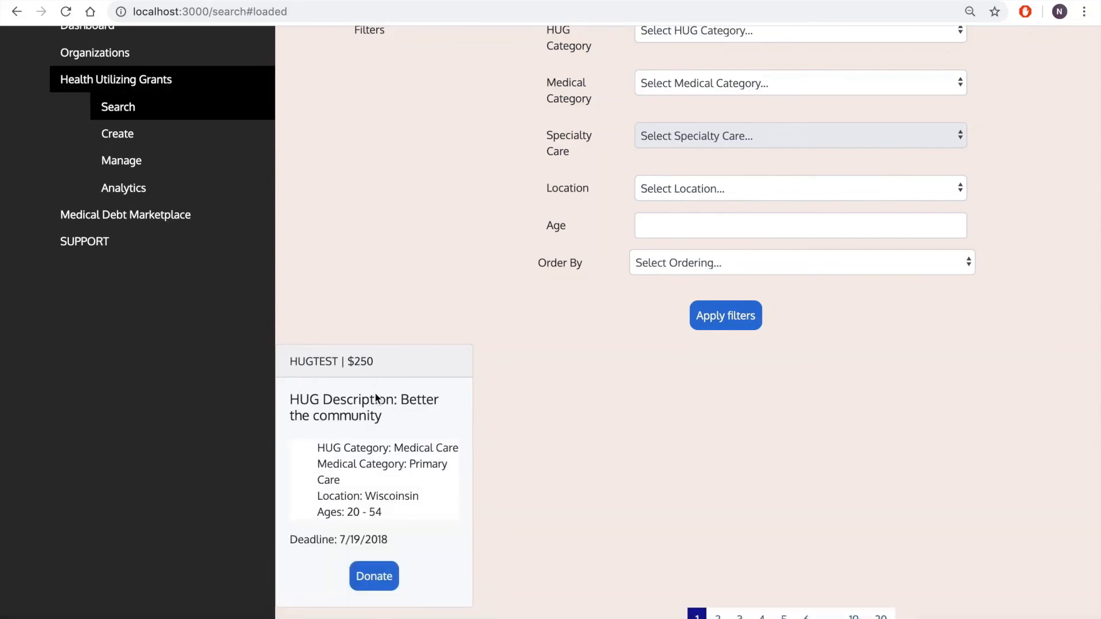
pyautogui.click(378, 578)
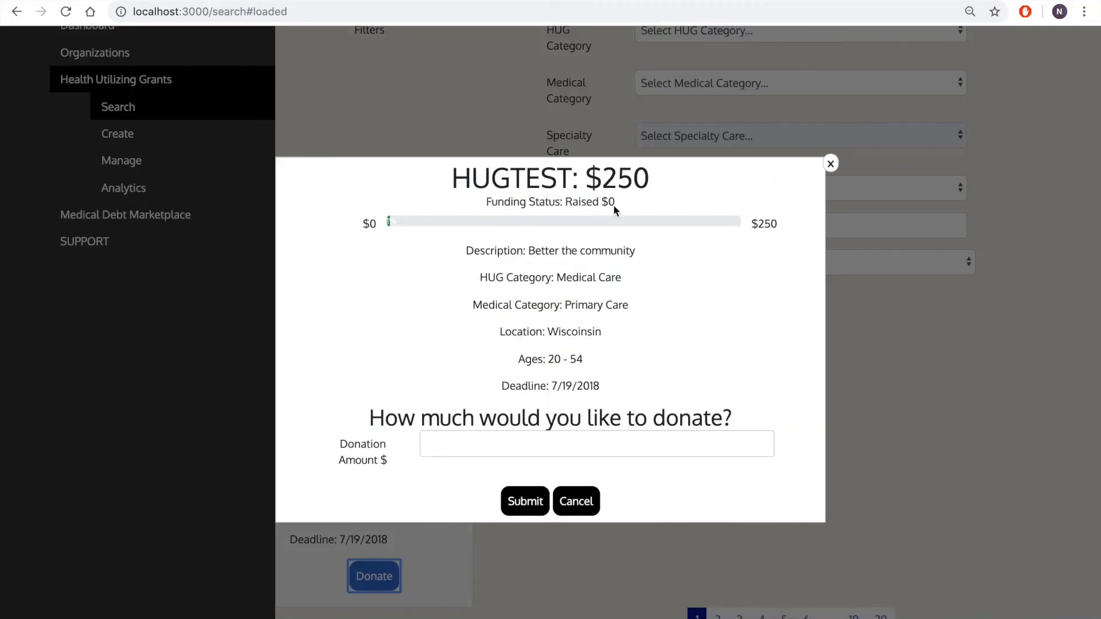
pyautogui.click(539, 445)
pyautogui.write('100')
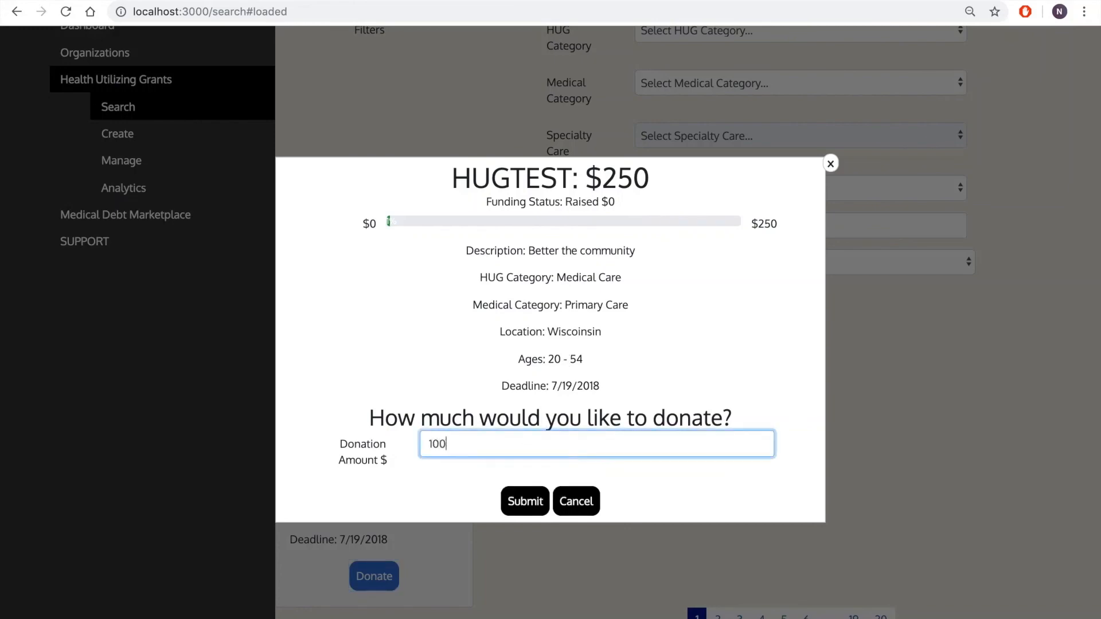
pyautogui.click(525, 502)
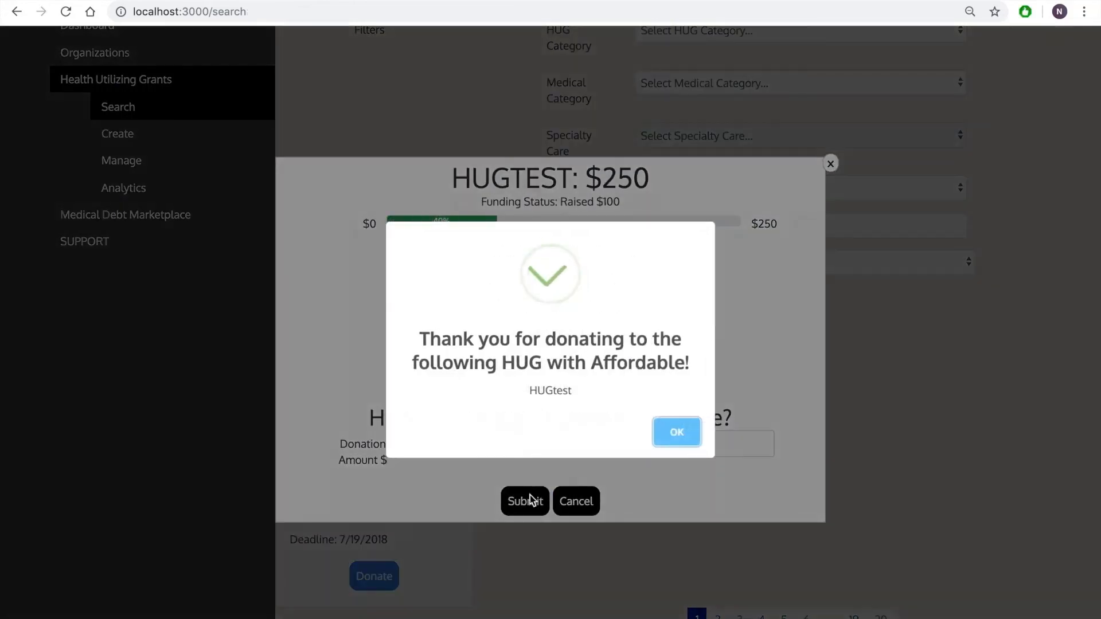
pyautogui.click(661, 434)
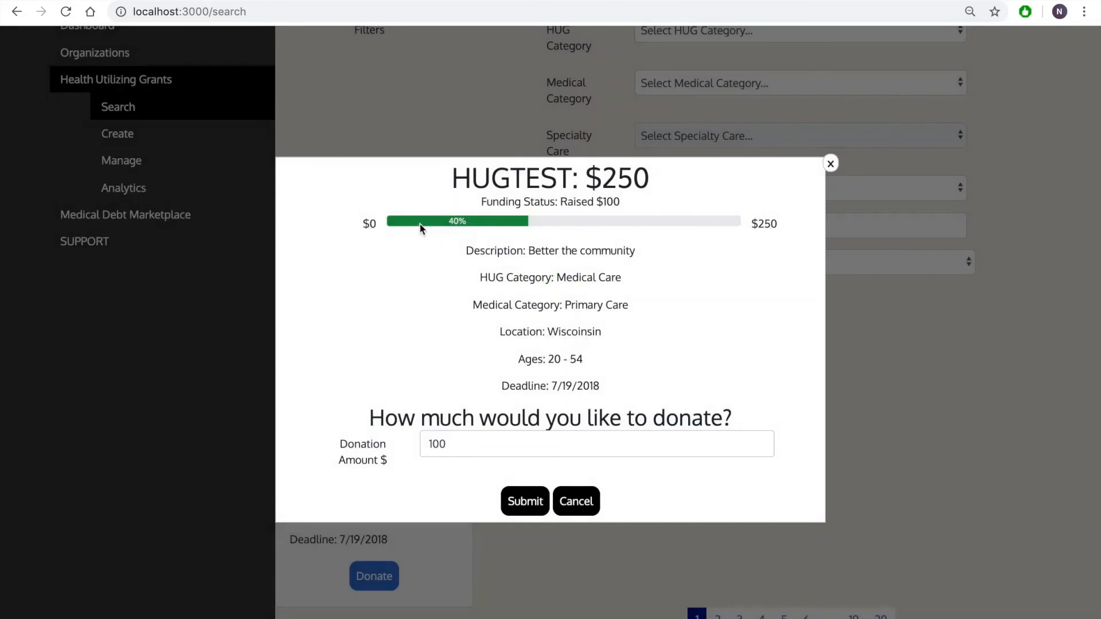
# Donate another $150 to HUGTEST and dismiss the resulting message
pyautogui.moveTo(459, 448); pyautogui.dragTo(378, 453)
pyautogui.write('1')
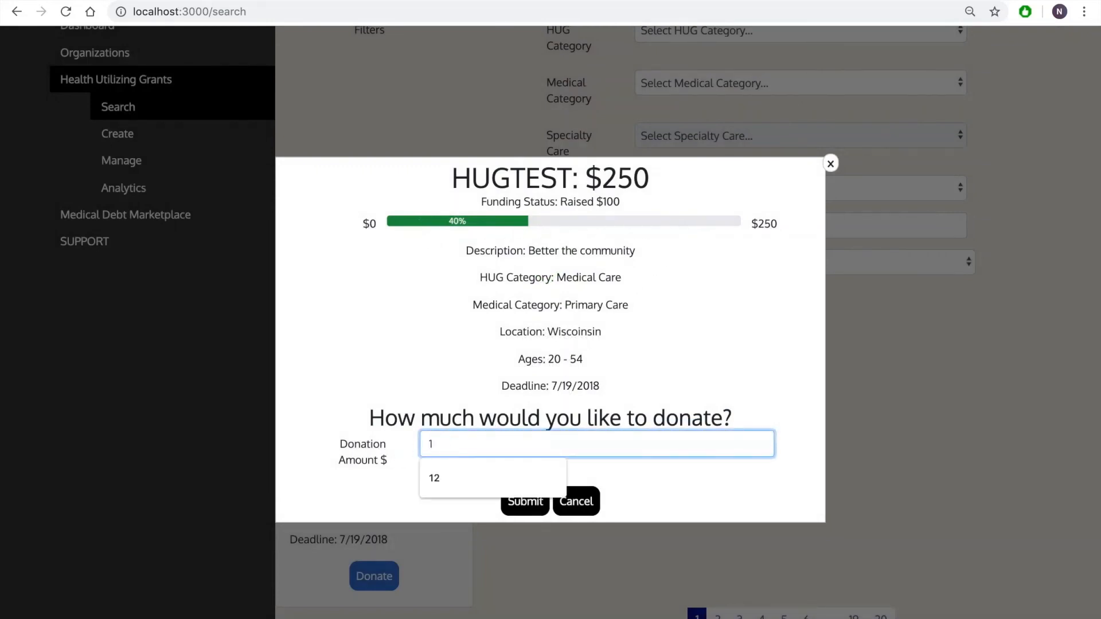
pyautogui.write('50')
pyautogui.click(525, 501)
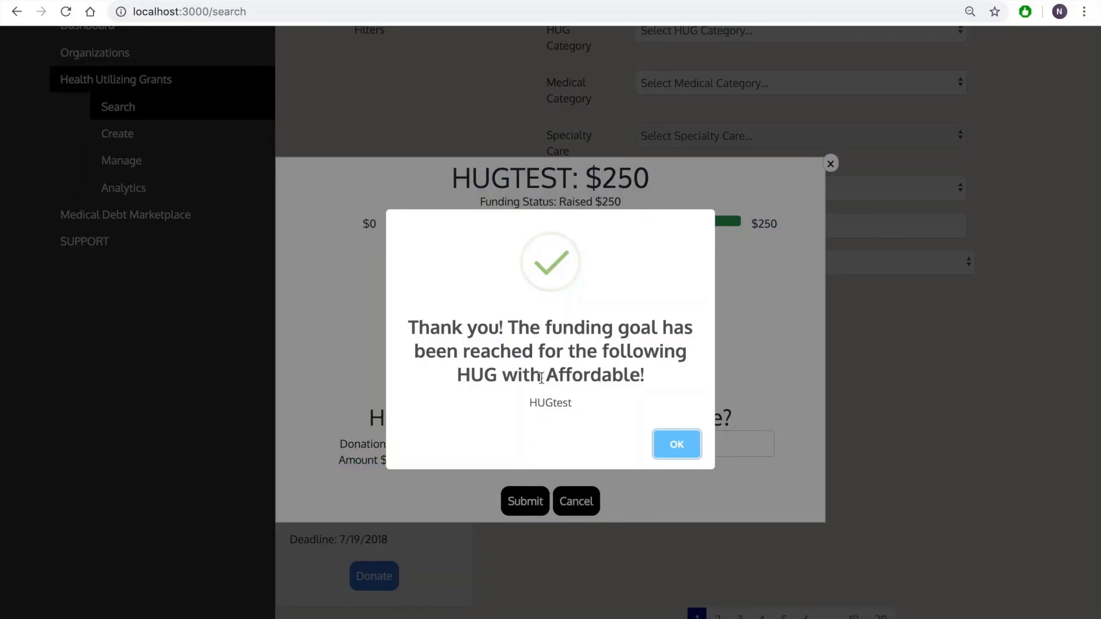
pyautogui.click(666, 441)
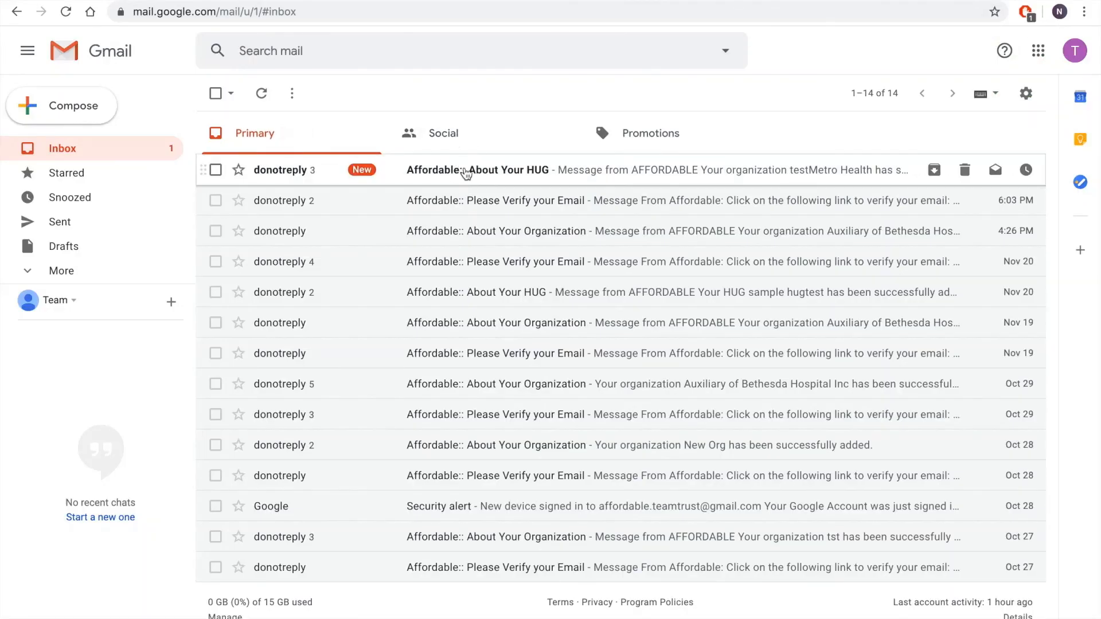
# Open the newest "Affordable:: About Your HUG" e-mail in Gmail and expand its hidden content to read about the HUGtest funding goal
pyautogui.click(461, 170)
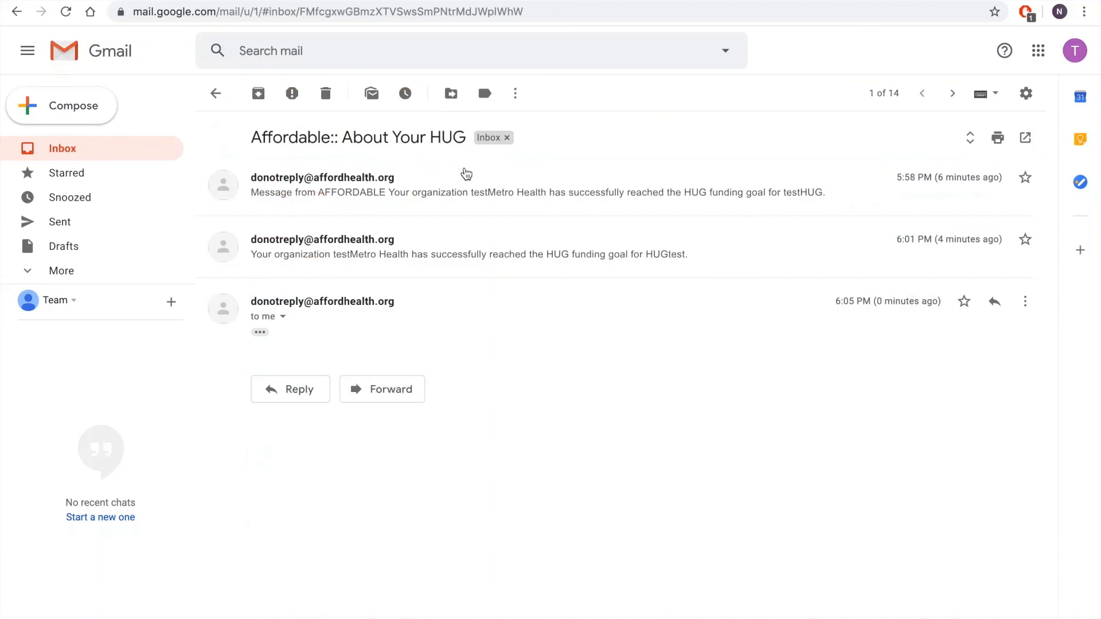
pyautogui.click(260, 332)
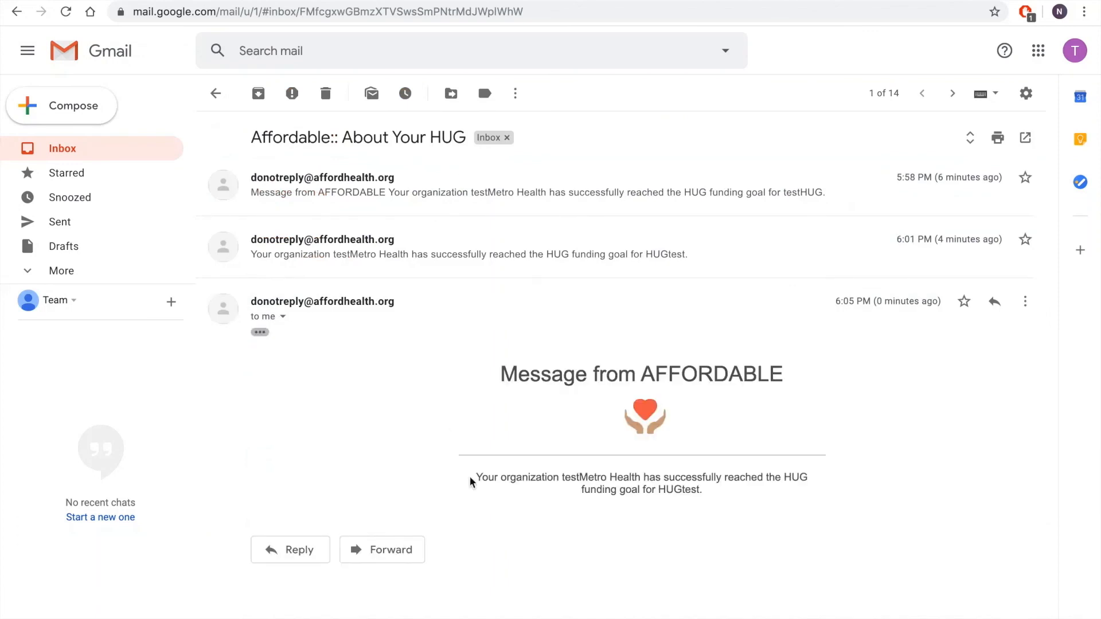
pyautogui.moveTo(476, 477); pyautogui.dragTo(282, 294)
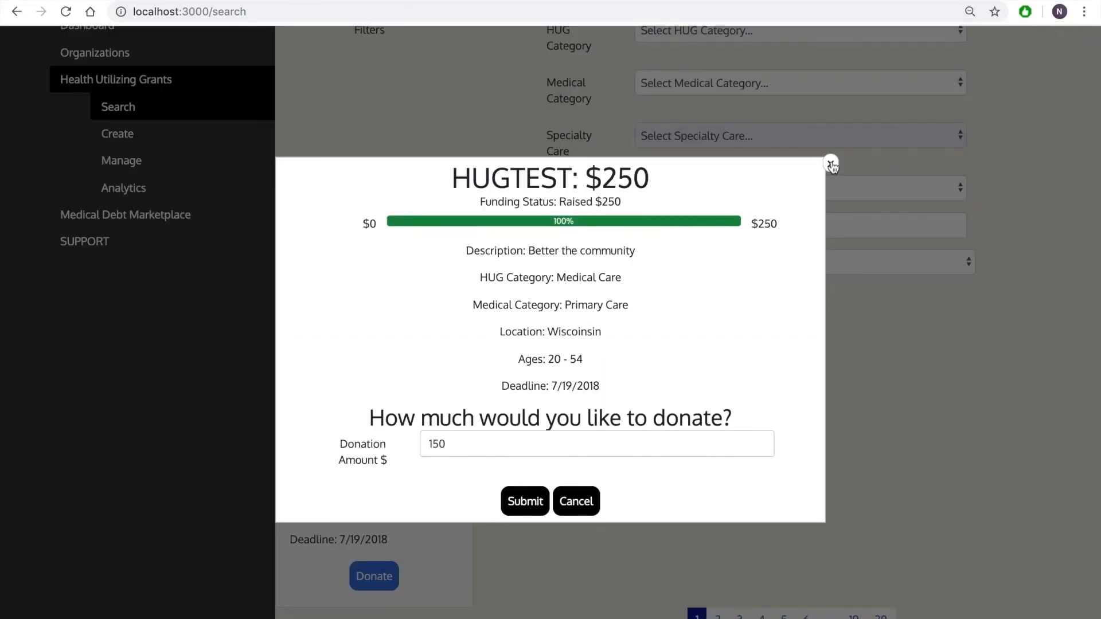
# Close the donation window in AFFORDABLE, open the HUG Manager, and highlight the HUGTEST grant's title
pyautogui.click(831, 165)
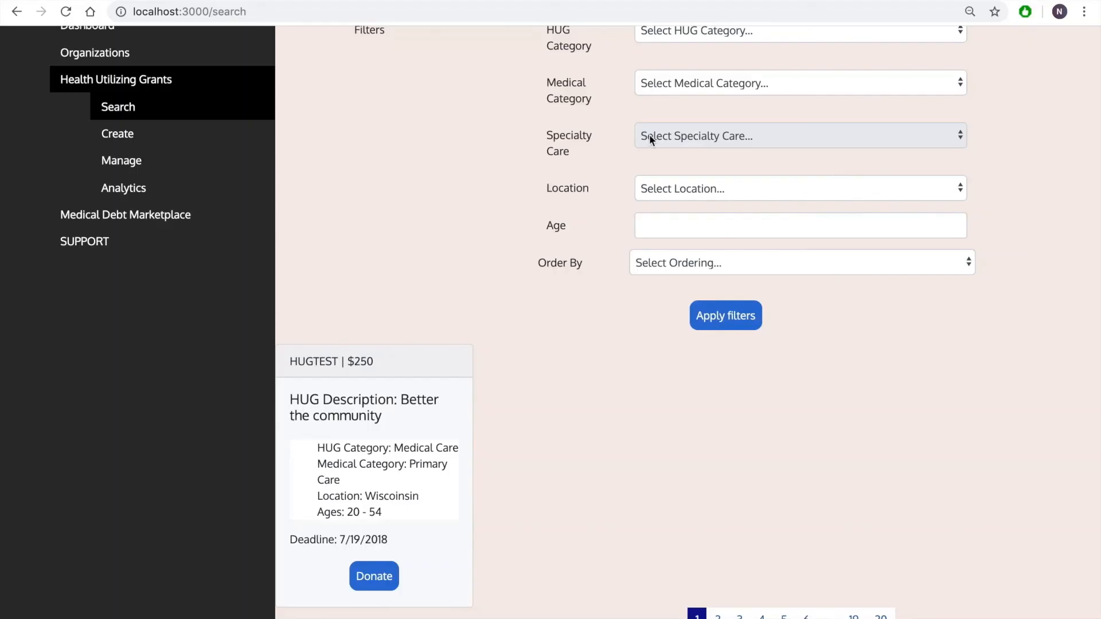
pyautogui.click(133, 164)
pyautogui.moveTo(288, 164); pyautogui.dragTo(382, 172)
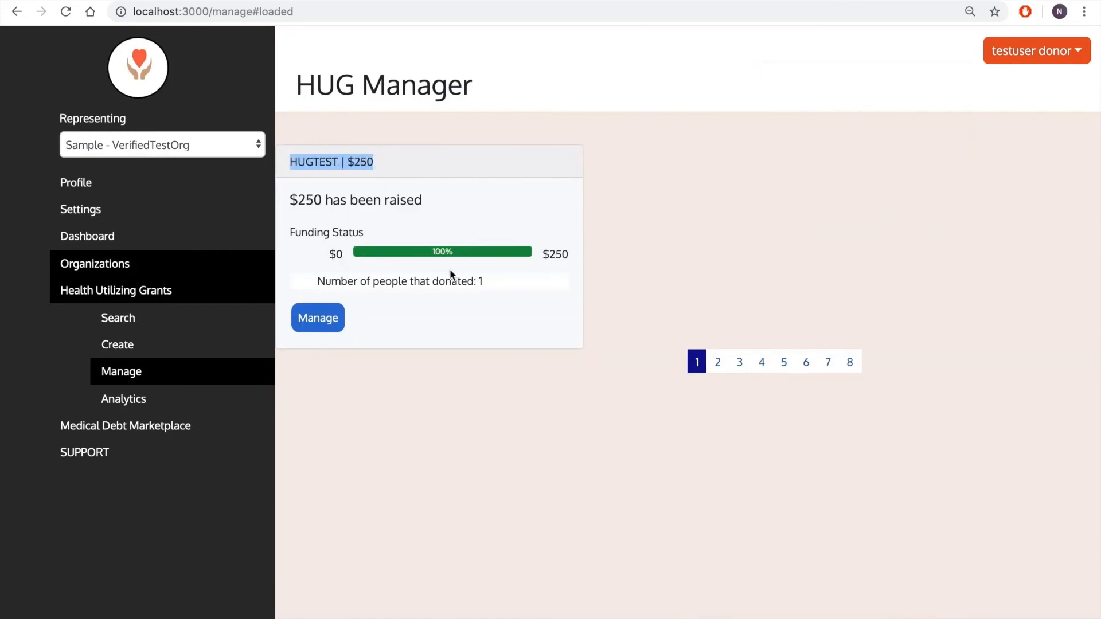